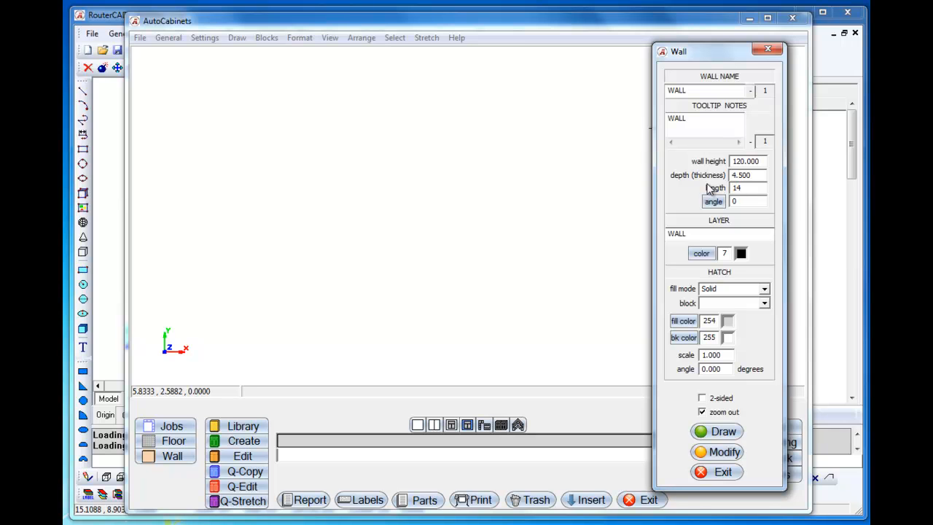
- Draw a horizontal wall 146 inches long, 120 high and 4.5 thick at angle 0
{"action": "left_click", "coordinate": [724, 431]}
{"action": "left_click", "coordinate": [291, 206]}
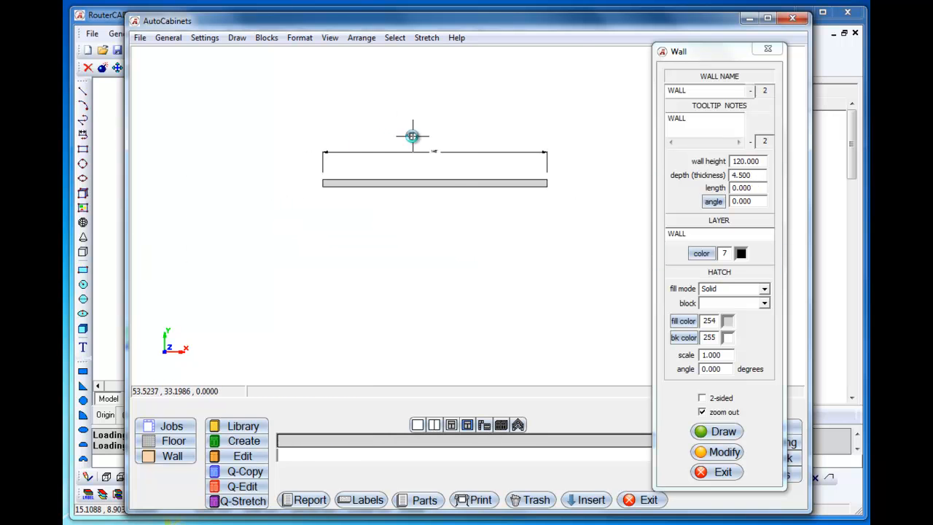
- Draw a second wall 36 inches long at 270 degrees from the lower right corner of the first wall, with its depth to the right
{"action": "middle_click_drag", "start_coordinate": [471, 170], "coordinate": [389, 189]}
{"action": "scroll", "coordinate": [449, 198], "scroll_direction": "up", "scroll_amount": 8}
{"action": "scroll", "coordinate": [448, 198], "scroll_direction": "down", "scroll_amount": 5}
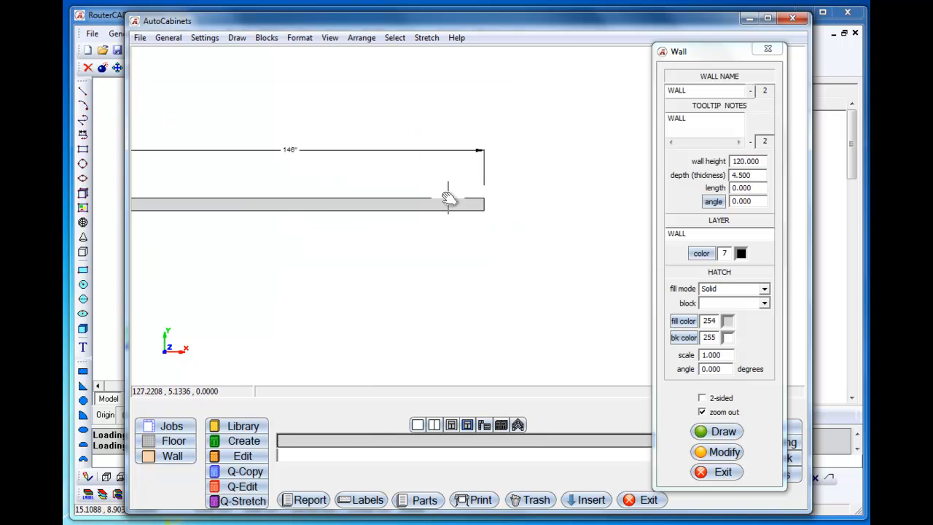
{"action": "left_click", "coordinate": [763, 188]}
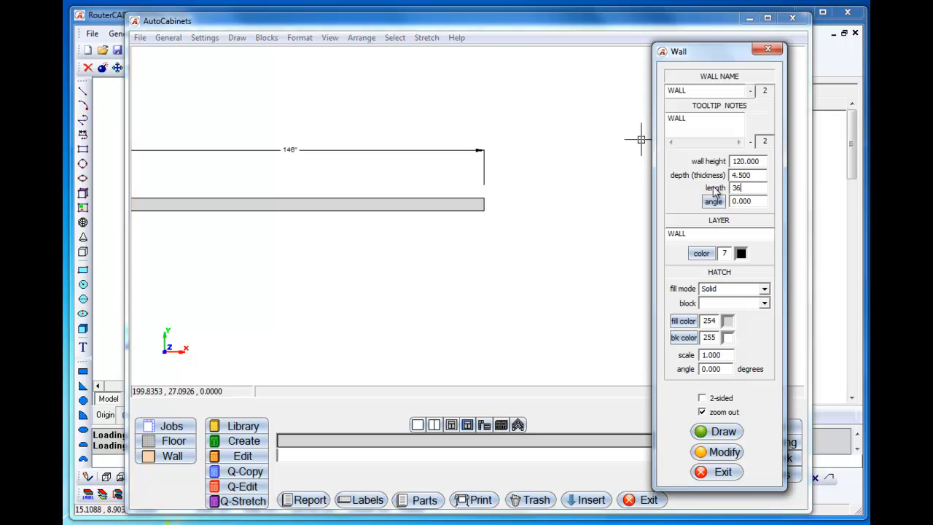
{"action": "left_click", "coordinate": [713, 202]}
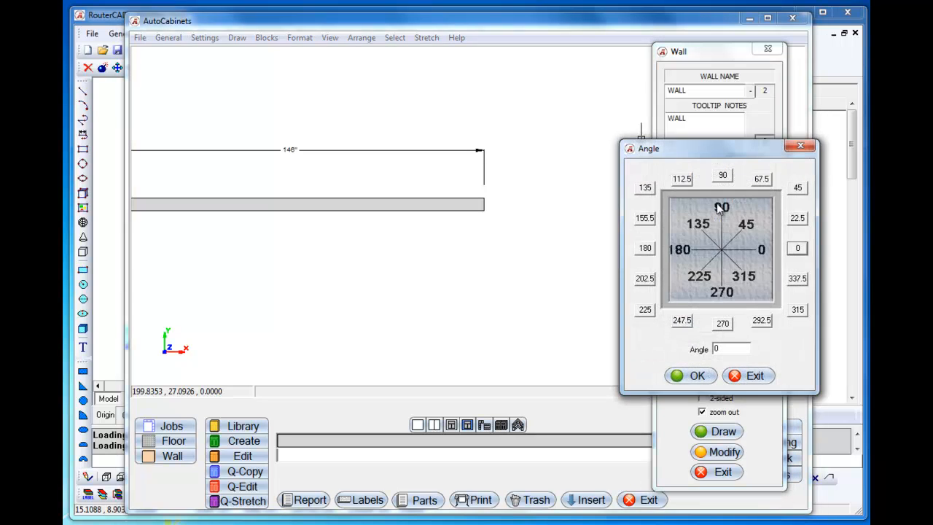
{"action": "left_click", "coordinate": [725, 323]}
{"action": "left_click", "coordinate": [697, 374]}
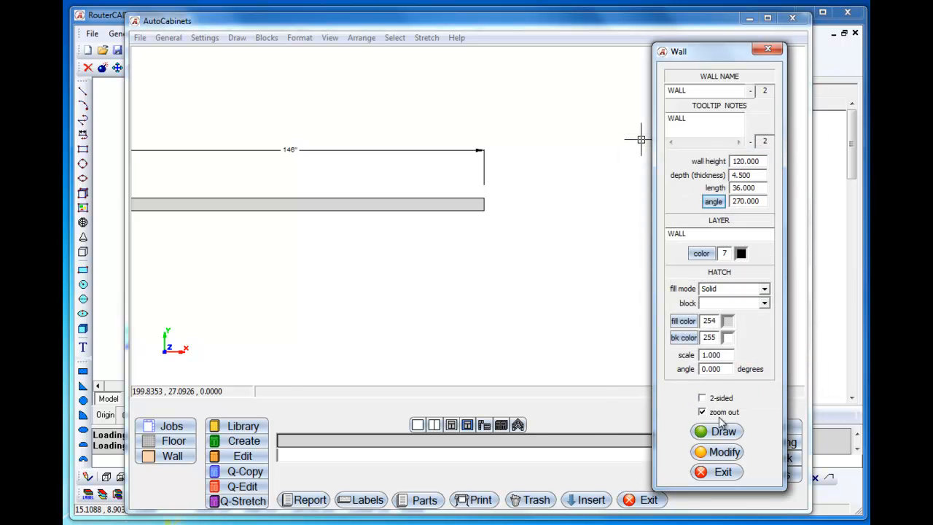
{"action": "left_click", "coordinate": [722, 433]}
{"action": "left_click", "coordinate": [484, 210]}
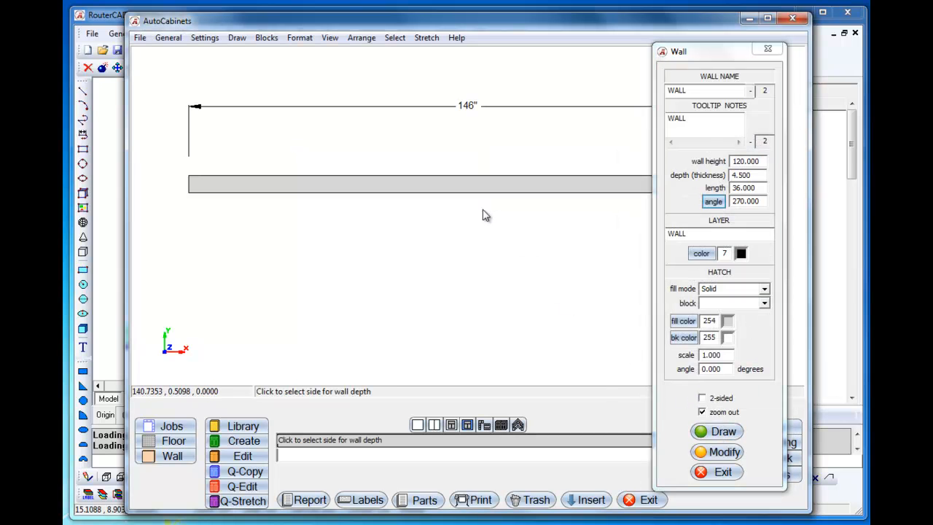
{"action": "left_click", "coordinate": [580, 247]}
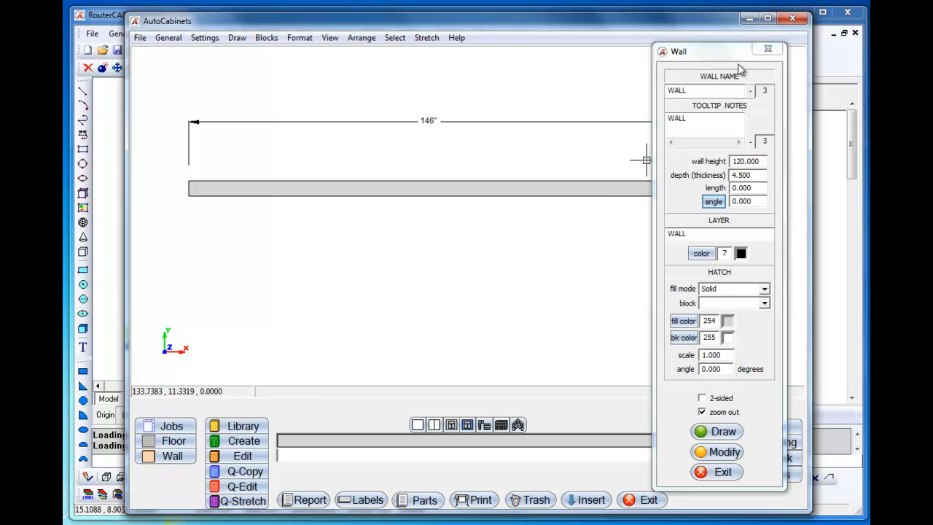
{"action": "left_click", "coordinate": [768, 48]}
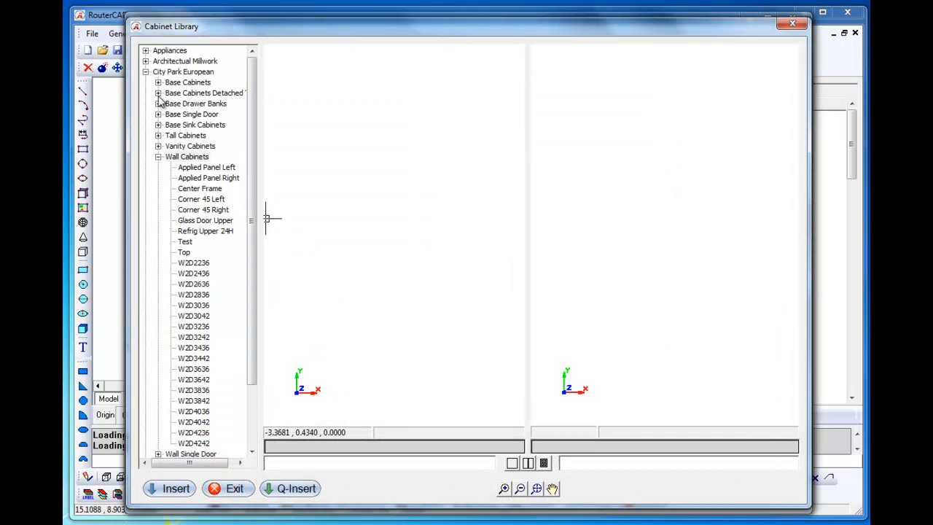
- Choose the B2DR2D34 base cabinet from the City Park European base cabinets for insertion
{"action": "left_click", "coordinate": [158, 82]}
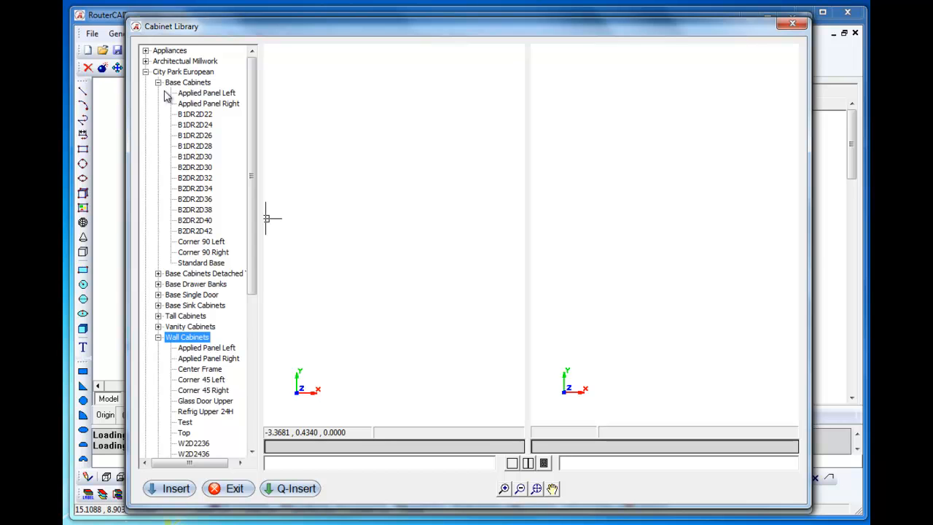
{"action": "left_click", "coordinate": [190, 158]}
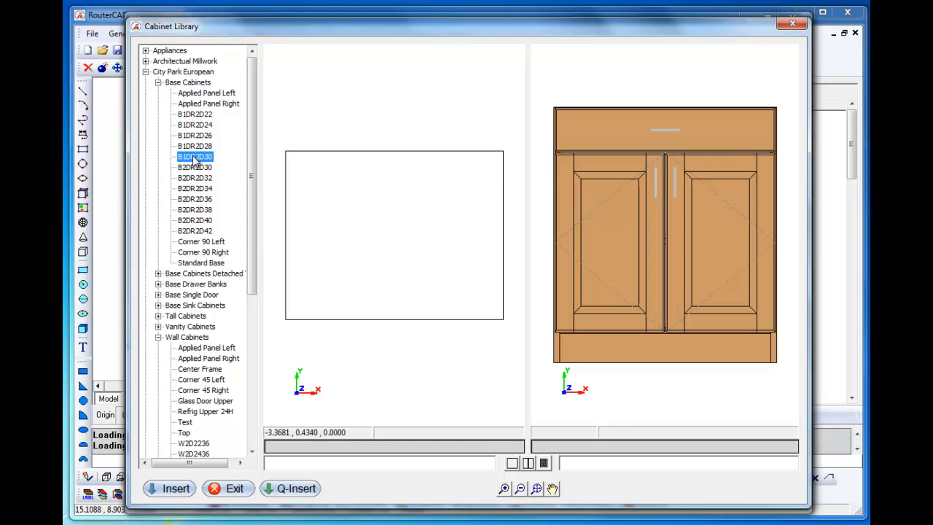
{"action": "left_click", "coordinate": [208, 116]}
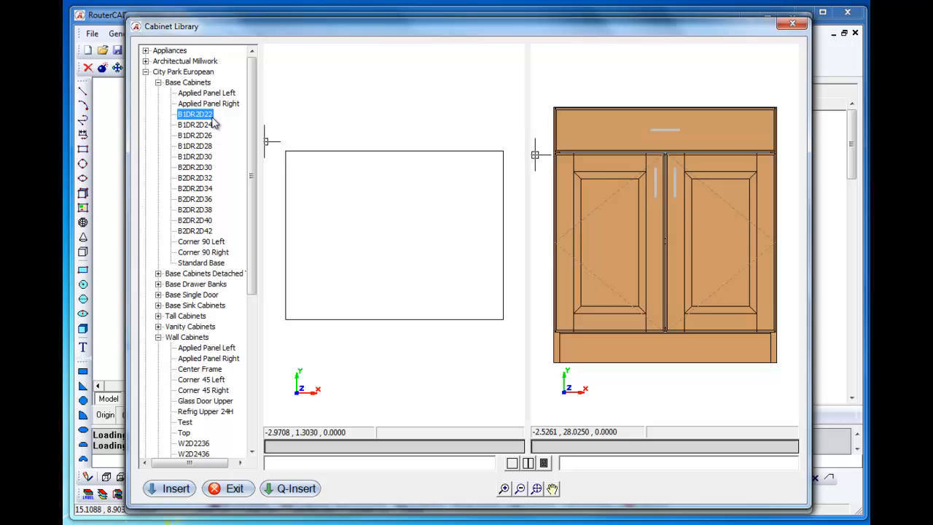
{"action": "left_click", "coordinate": [190, 188]}
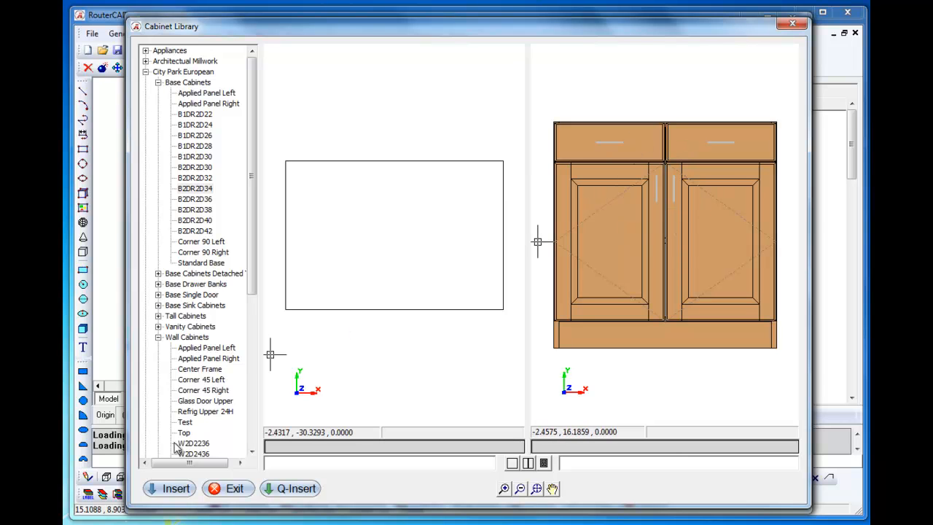
{"action": "left_click", "coordinate": [174, 490]}
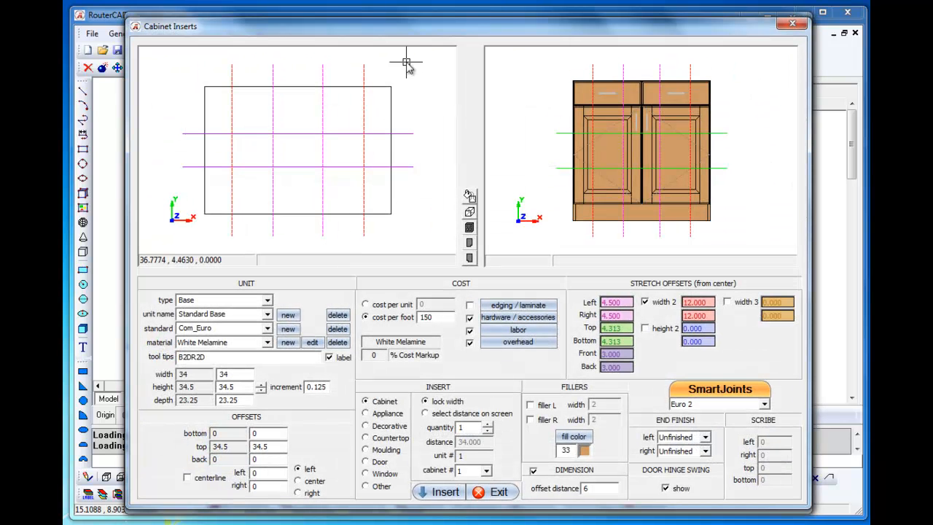
- Configure the base insert for a distance selected on screen, with quantity 4, a right filler 2 wide and a left offset of 4
{"action": "left_click_drag", "start_coordinate": [413, 28], "coordinate": [360, 256]}
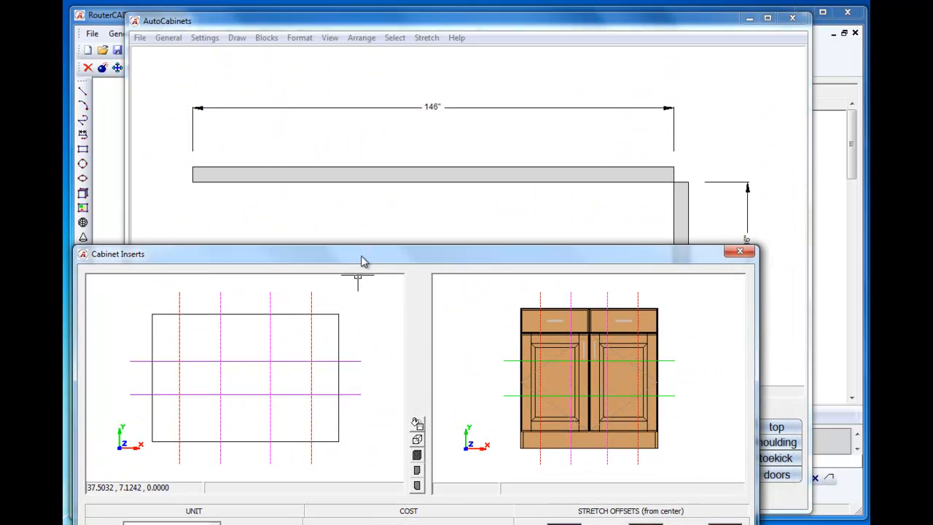
{"action": "left_click_drag", "start_coordinate": [494, 255], "coordinate": [535, 40]}
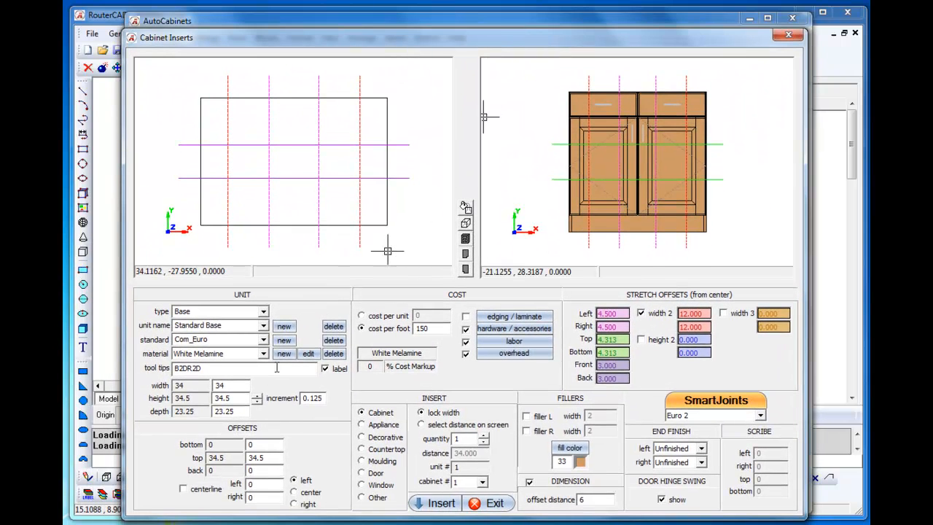
{"action": "left_click", "coordinate": [422, 425]}
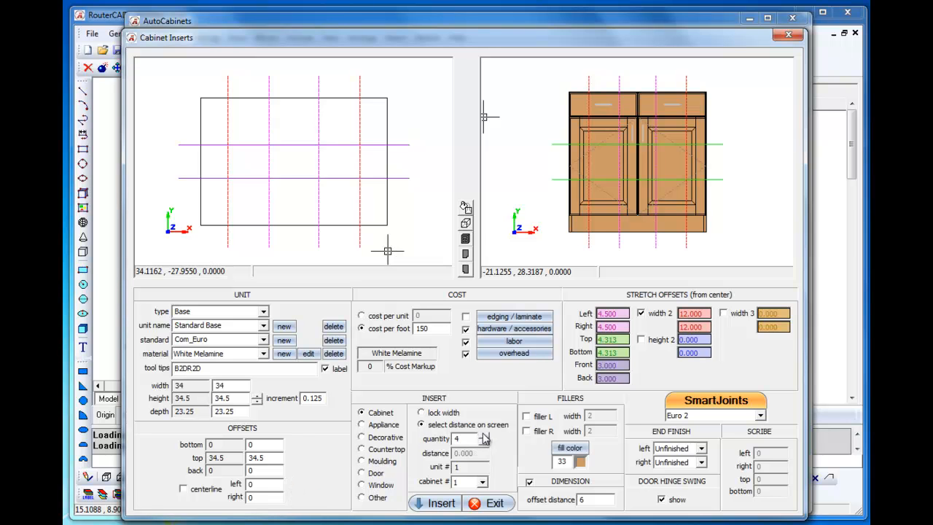
{"action": "left_click", "coordinate": [526, 432]}
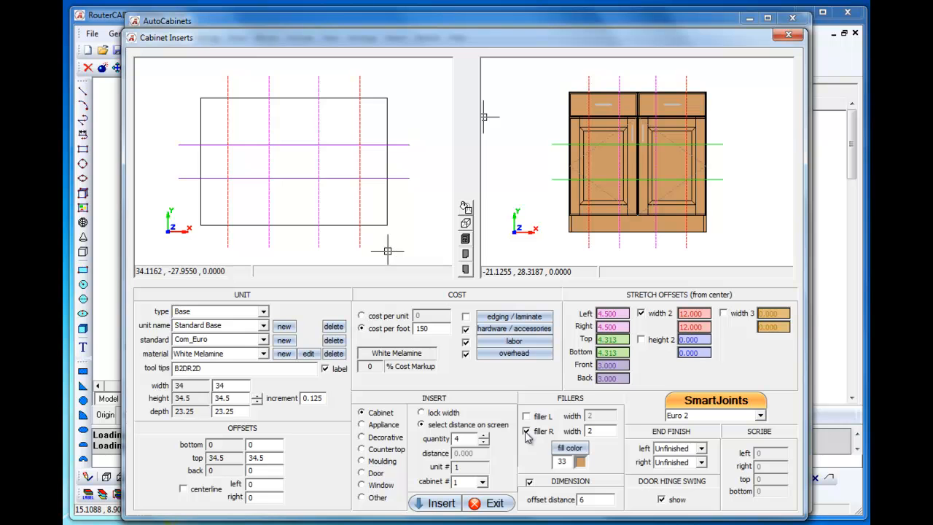
{"action": "left_click_drag", "start_coordinate": [547, 37], "coordinate": [553, 309]}
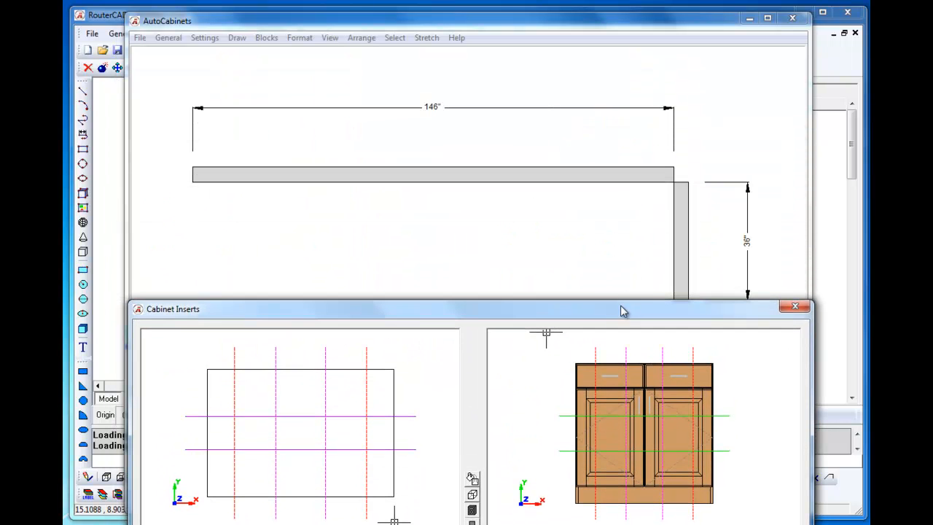
{"action": "left_click_drag", "start_coordinate": [620, 308], "coordinate": [615, 76]}
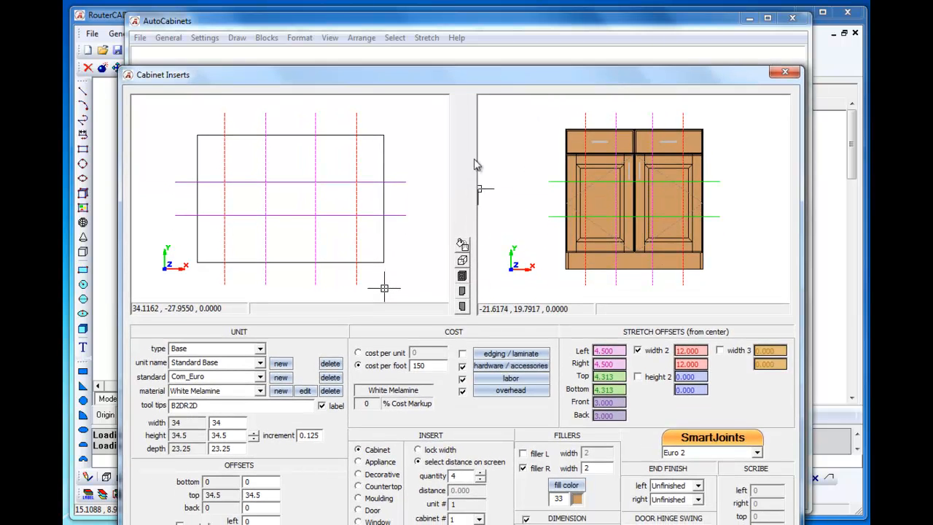
{"action": "left_click_drag", "start_coordinate": [485, 78], "coordinate": [493, 29]}
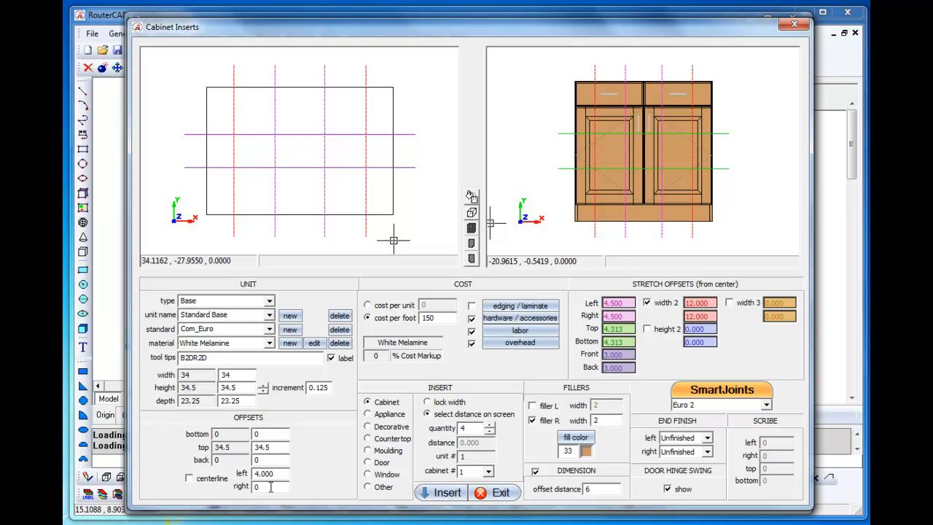
- Insert the row of base cabinets along the long wall's inner face, from its left end to the corner with the short wall
{"action": "left_click", "coordinate": [444, 492]}
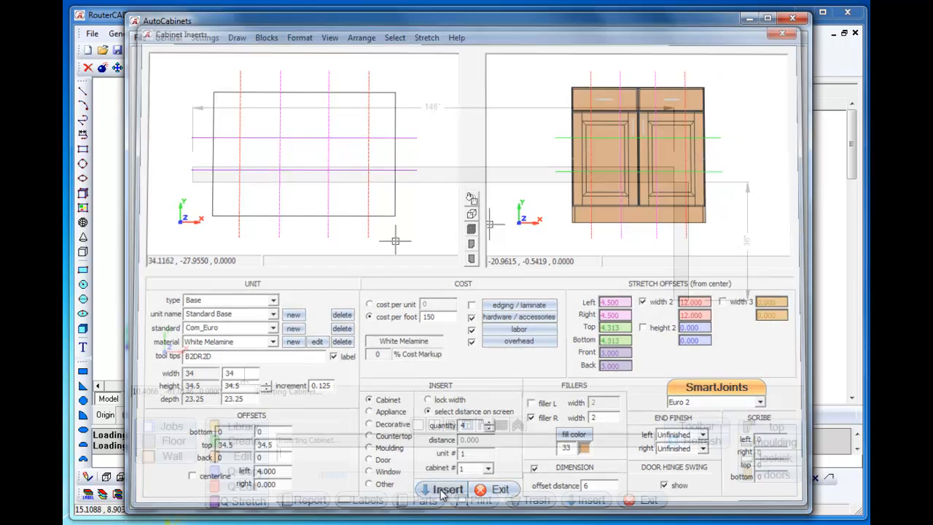
{"action": "left_click", "coordinate": [193, 182]}
{"action": "left_click", "coordinate": [673, 183]}
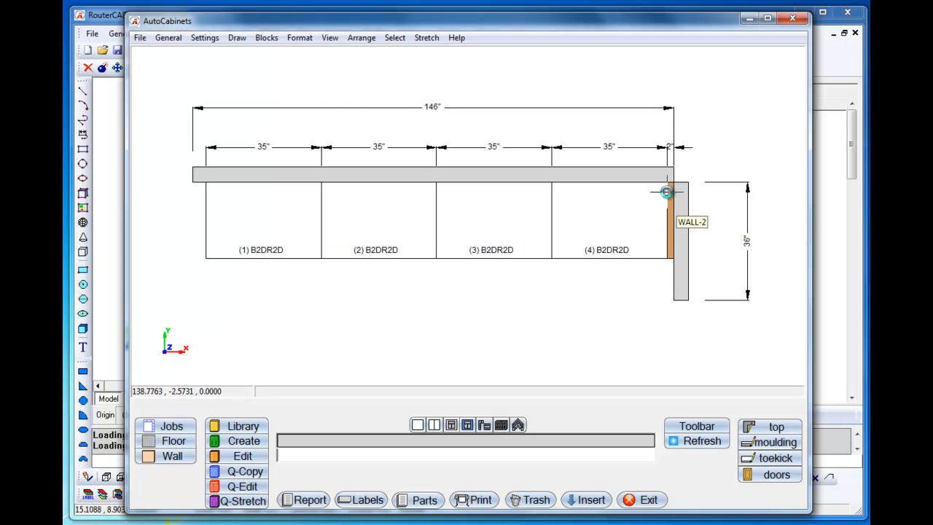
- Choose the W2D3442 upper cabinet from the City Park European wall cabinets for insertion
{"action": "left_click", "coordinate": [232, 429]}
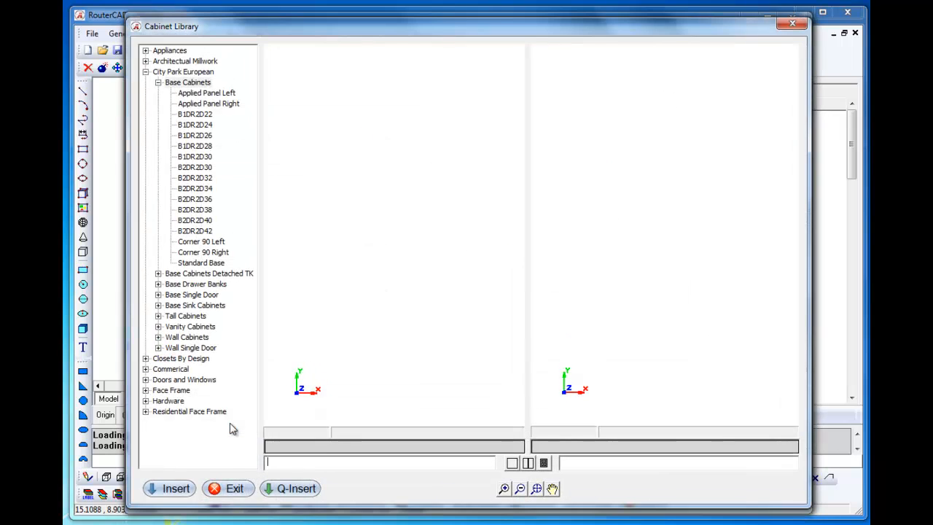
{"action": "left_click", "coordinate": [158, 338]}
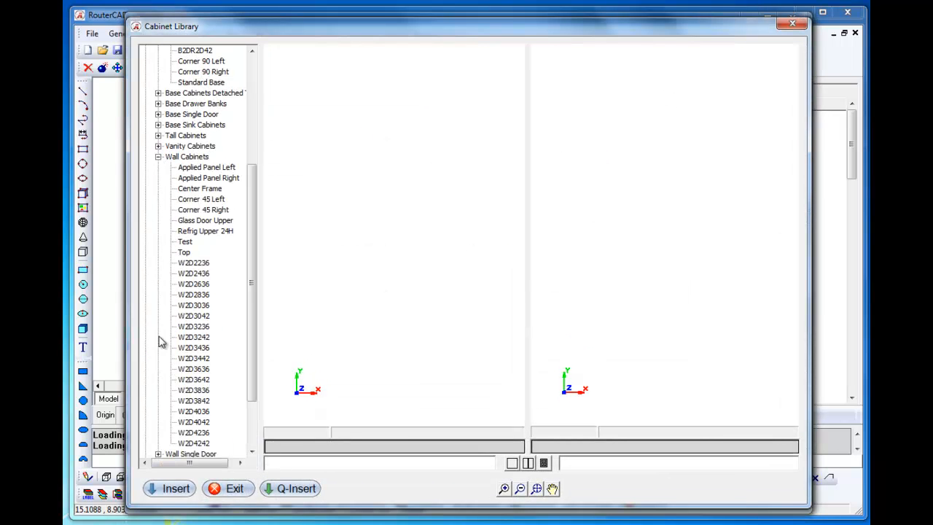
{"action": "left_click", "coordinate": [195, 360]}
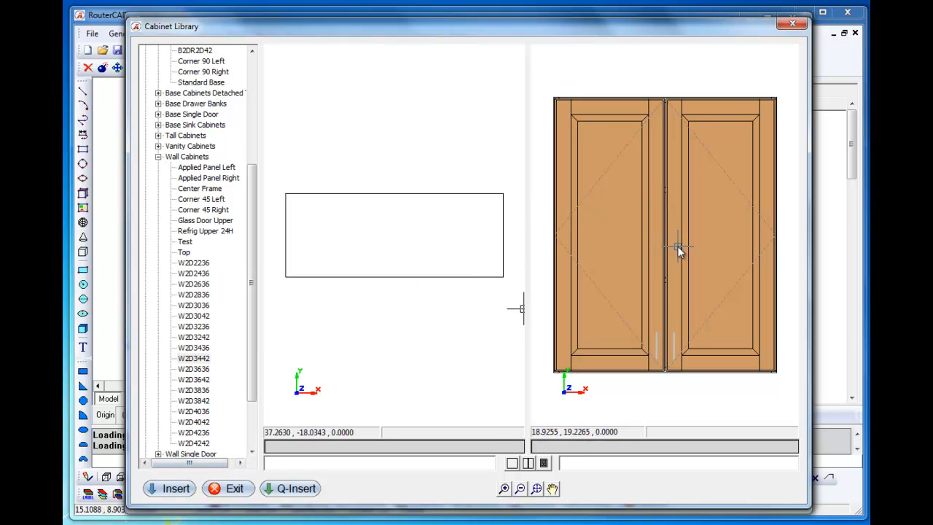
{"action": "left_click", "coordinate": [176, 489]}
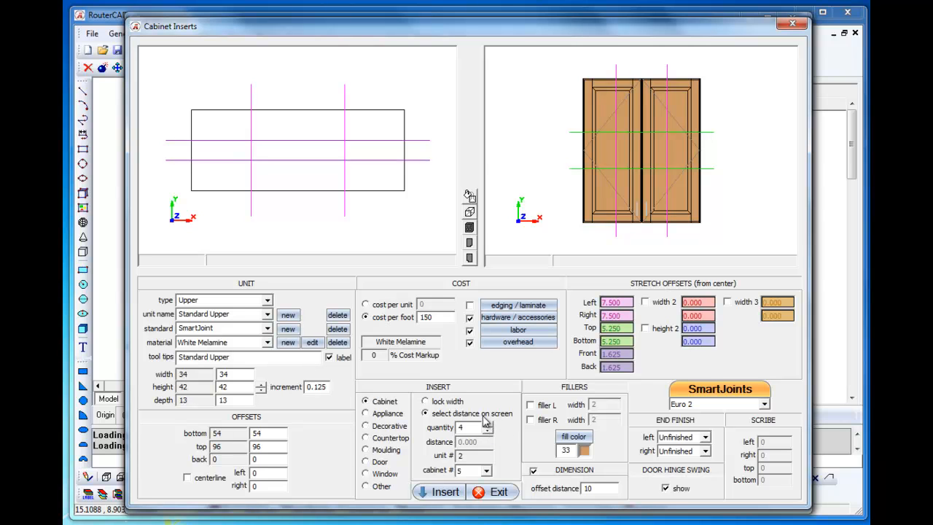
- Insert four upper cabinets with a right filler, from the first base cabinet's back left corner to the wall corner
{"action": "left_click", "coordinate": [530, 420]}
{"action": "left_click", "coordinate": [441, 493]}
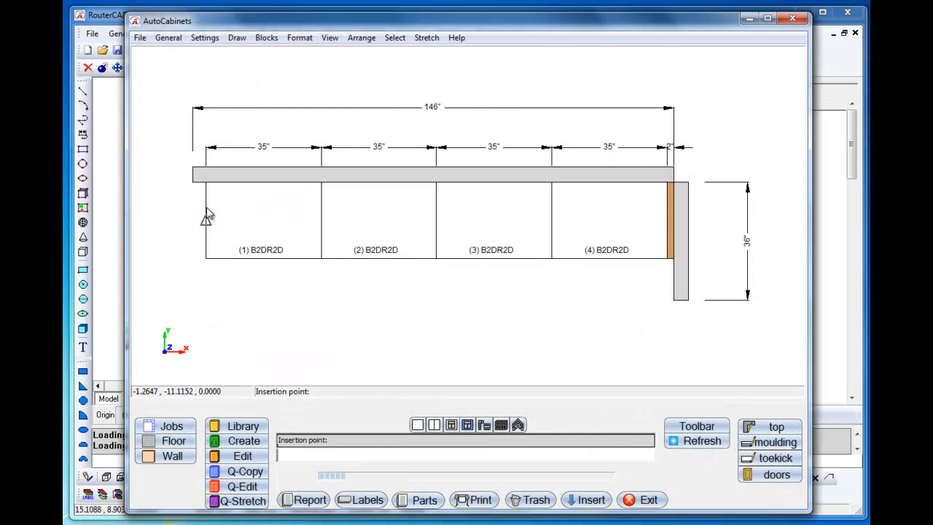
{"action": "left_click", "coordinate": [206, 181]}
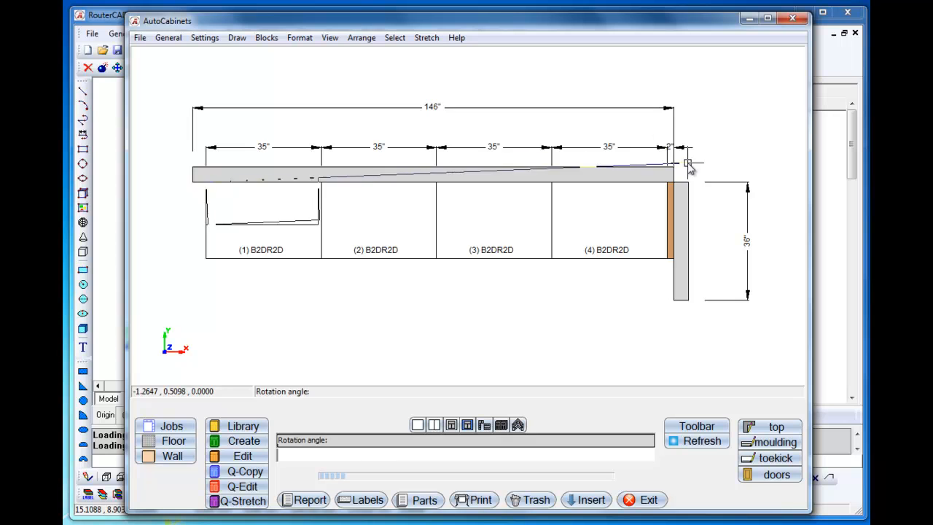
{"action": "left_click", "coordinate": [674, 184]}
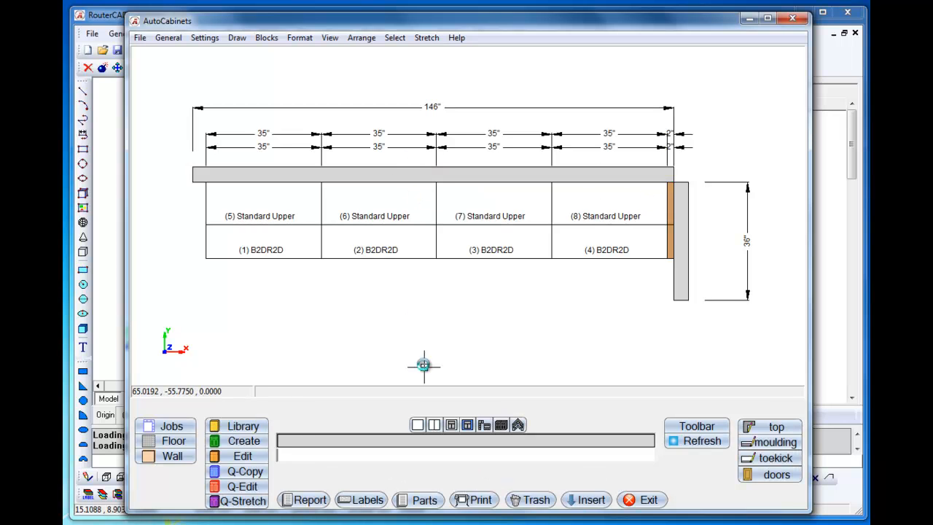
- Examine the base and upper cabinets in the long wall's elevation, and return to the full-screen plan view
{"action": "left_click", "coordinate": [451, 425]}
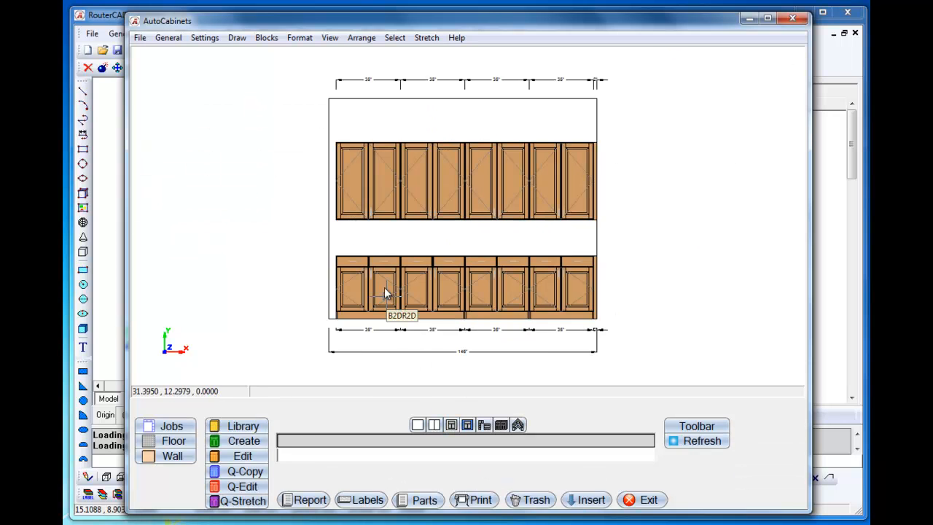
{"action": "scroll", "coordinate": [384, 288], "scroll_direction": "up", "scroll_amount": 2}
{"action": "left_click", "coordinate": [417, 425]}
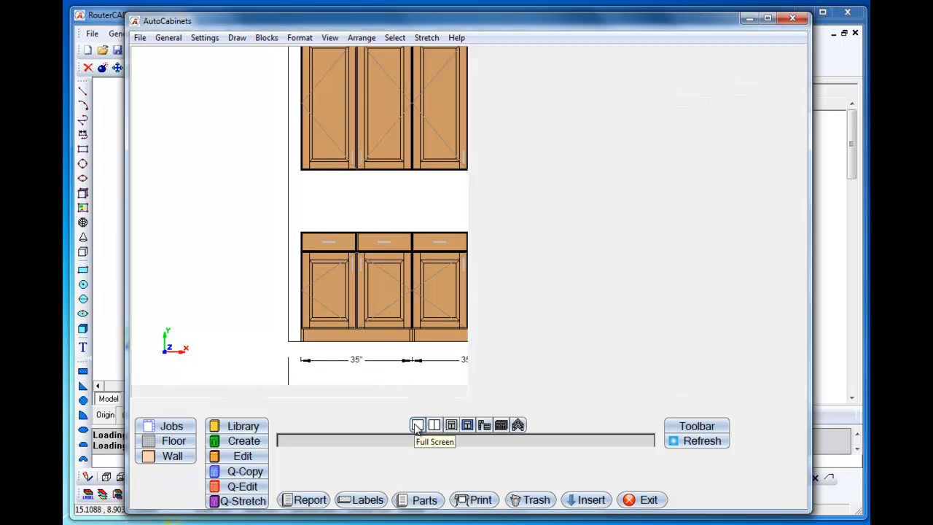
{"action": "middle_click_drag", "start_coordinate": [500, 226], "coordinate": [460, 228]}
- Draw a 25-inch-deep, 1.5-inch-thick laminate countertop over the base cabinets, from the first cabinet's back left corner to the wall corner, with a 1-inch start offset
{"action": "left_click", "coordinate": [753, 430]}
{"action": "mouse_move", "coordinate": [234, 62]}
{"action": "left_mouse_down"}
{"action": "mouse_move", "coordinate": [563, 72]}
{"action": "mouse_move", "coordinate": [762, 58]}
{"action": "mouse_move", "coordinate": [758, 48]}
{"action": "left_mouse_up"}
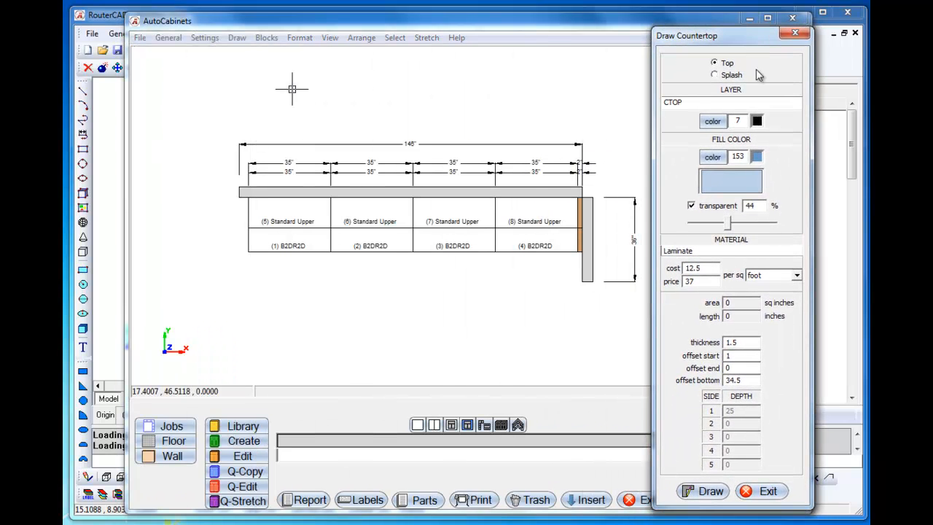
{"action": "left_click", "coordinate": [708, 488]}
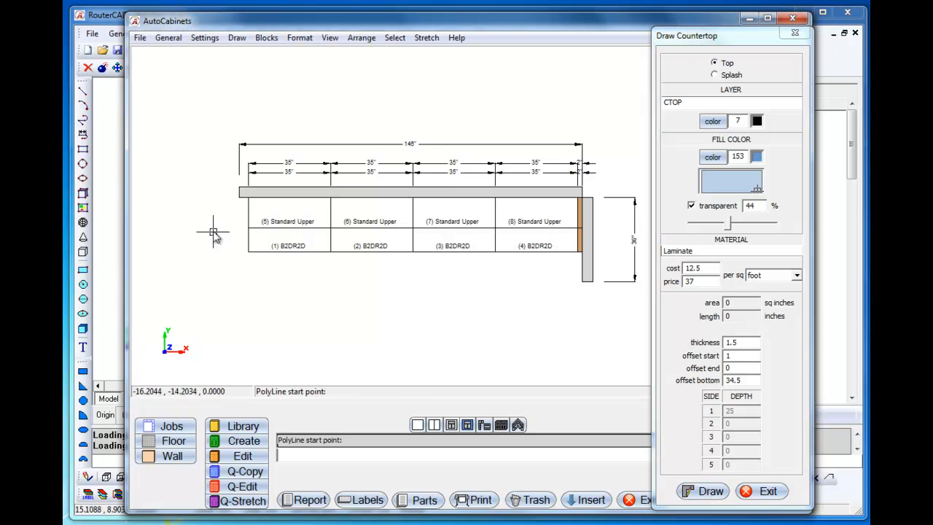
{"action": "left_click", "coordinate": [248, 195]}
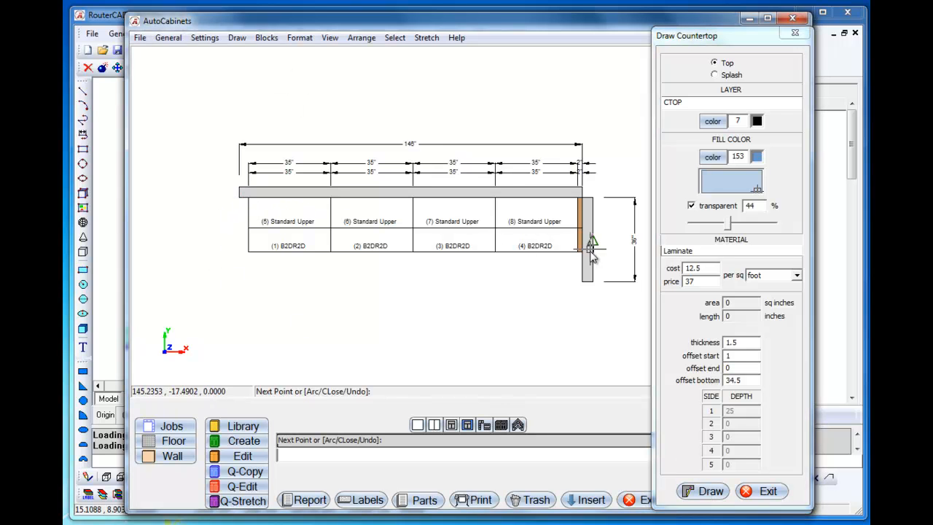
{"action": "left_click", "coordinate": [582, 197]}
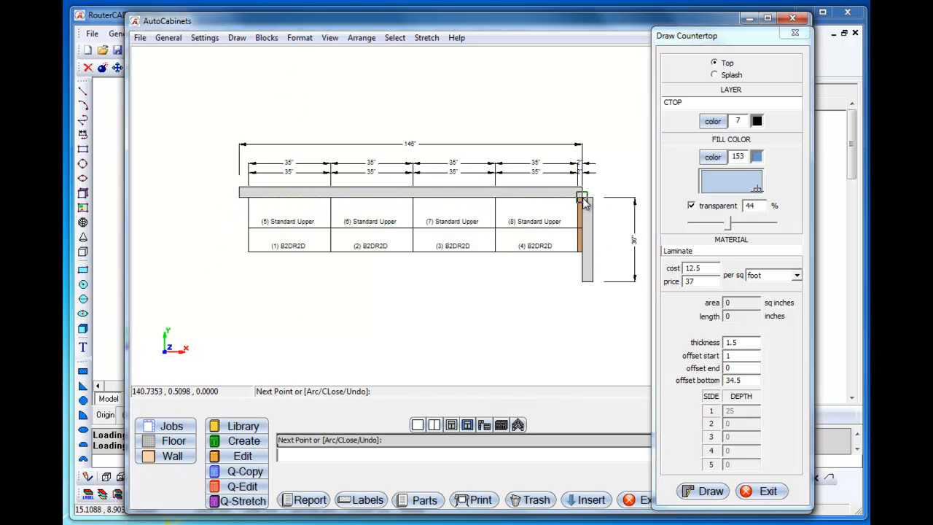
{"action": "right_click", "coordinate": [613, 225]}
{"action": "left_click", "coordinate": [524, 301]}
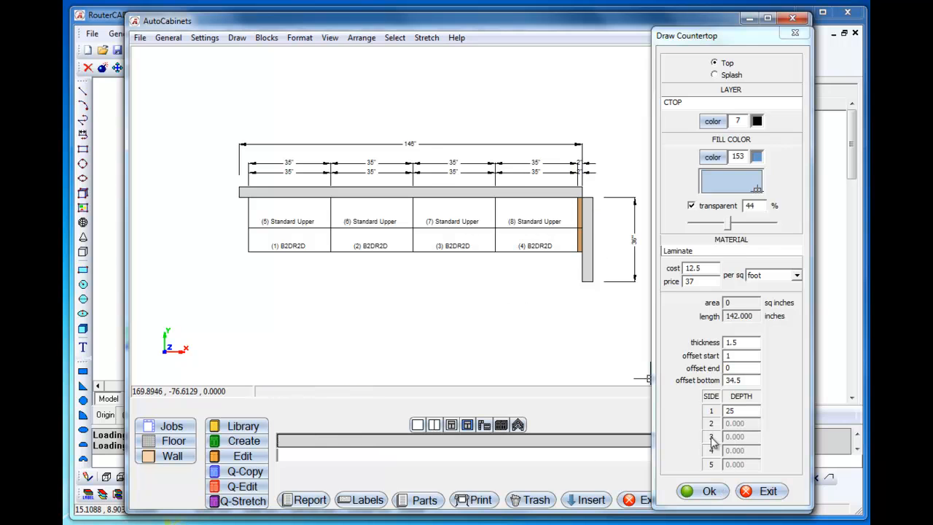
{"action": "left_click", "coordinate": [709, 489]}
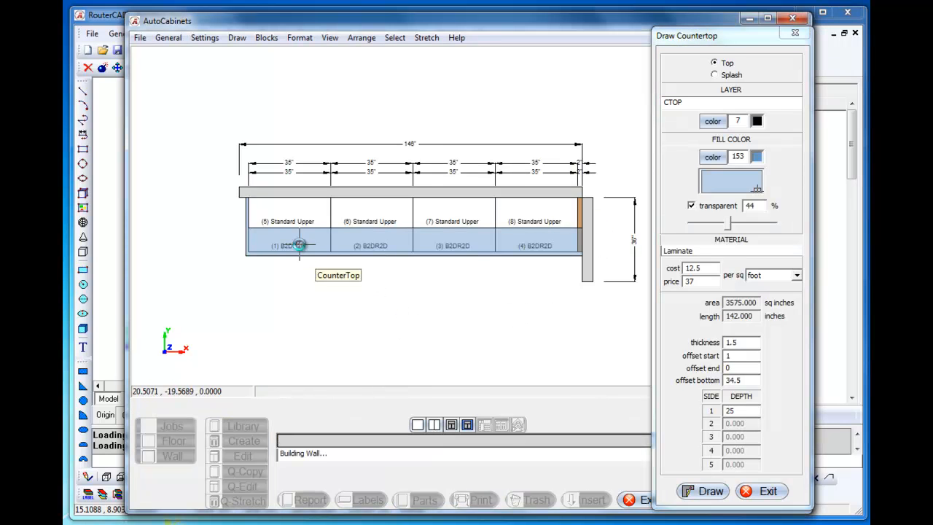
- Draw a 4-inch-high, 0.75-inch-thick backsplash along the long wall, from the countertop's back left corner to the wall corner, offset toward the room
{"action": "left_click", "coordinate": [715, 75]}
{"action": "left_click", "coordinate": [711, 492]}
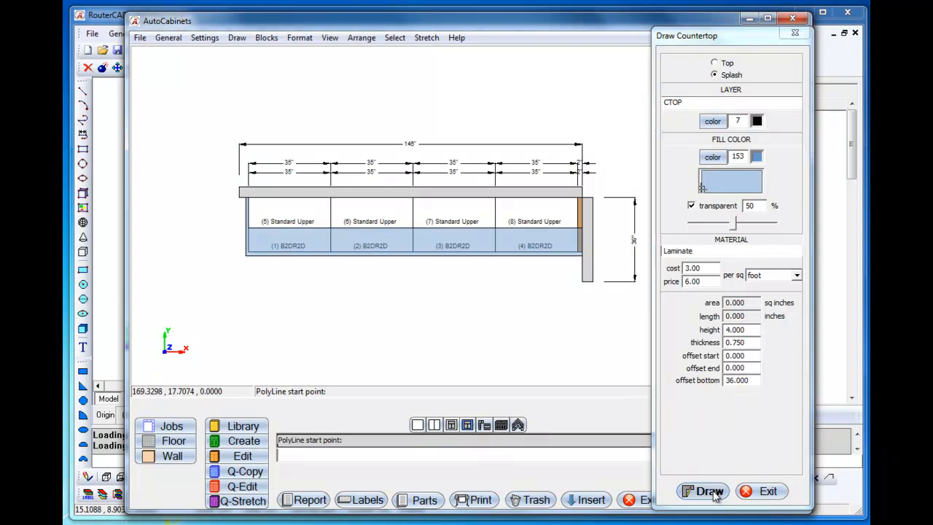
{"action": "scroll", "coordinate": [247, 199], "scroll_direction": "up", "scroll_amount": 4}
{"action": "left_click", "coordinate": [244, 190]}
{"action": "scroll", "coordinate": [248, 198], "scroll_direction": "down", "scroll_amount": 3}
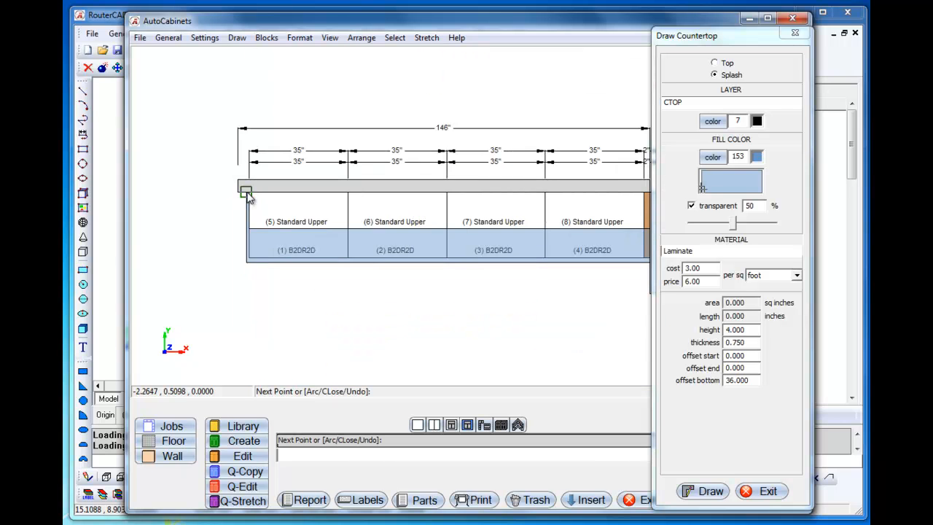
{"action": "scroll", "coordinate": [558, 167], "scroll_direction": "up", "scroll_amount": 4}
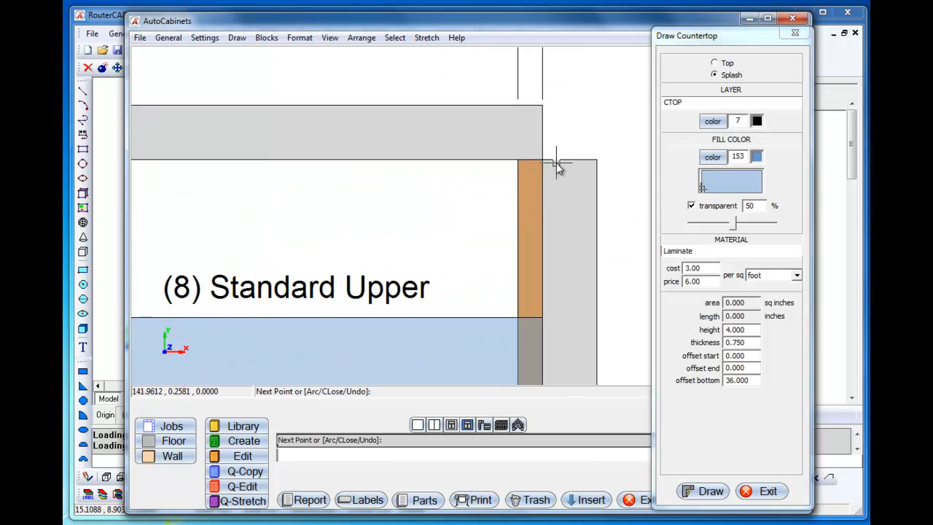
{"action": "left_click", "coordinate": [542, 161]}
{"action": "right_click", "coordinate": [580, 199]}
{"action": "scroll", "coordinate": [579, 200], "scroll_direction": "down", "scroll_amount": 4}
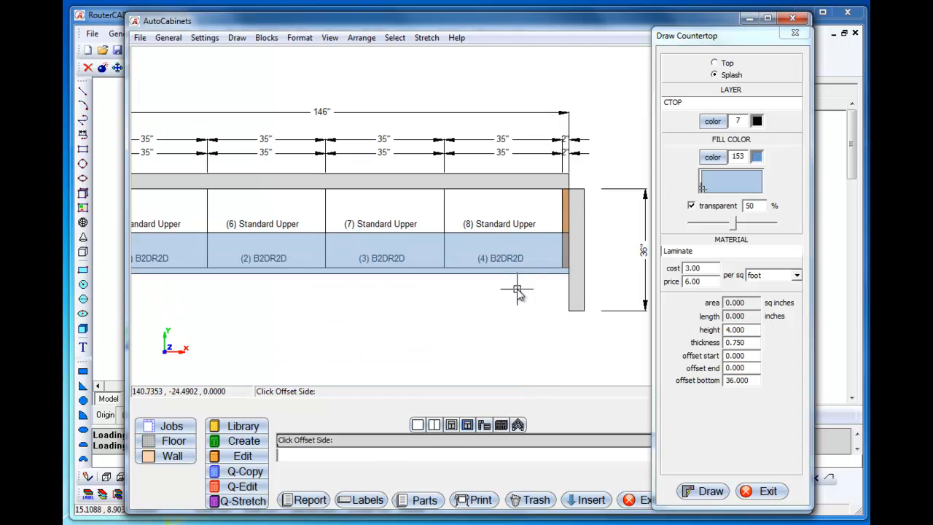
{"action": "left_click", "coordinate": [538, 328]}
{"action": "left_click", "coordinate": [711, 489]}
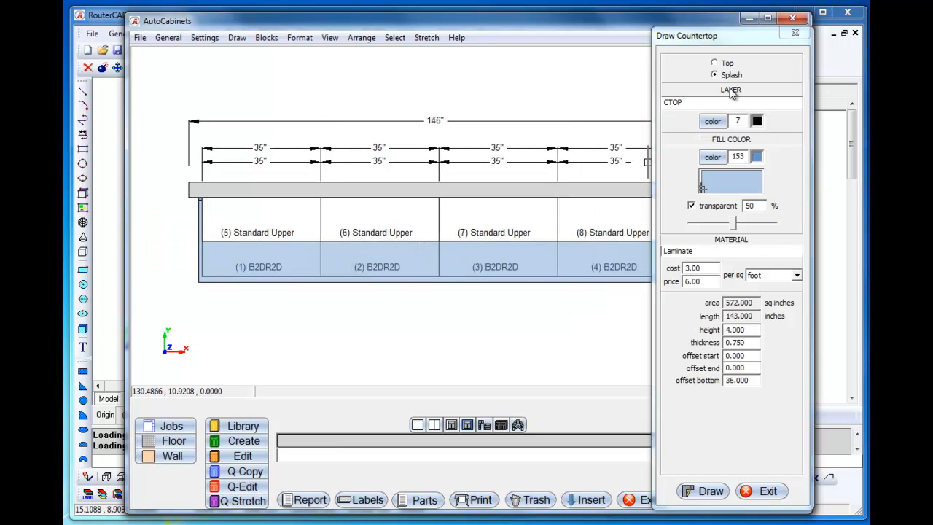
{"action": "left_click", "coordinate": [794, 32]}
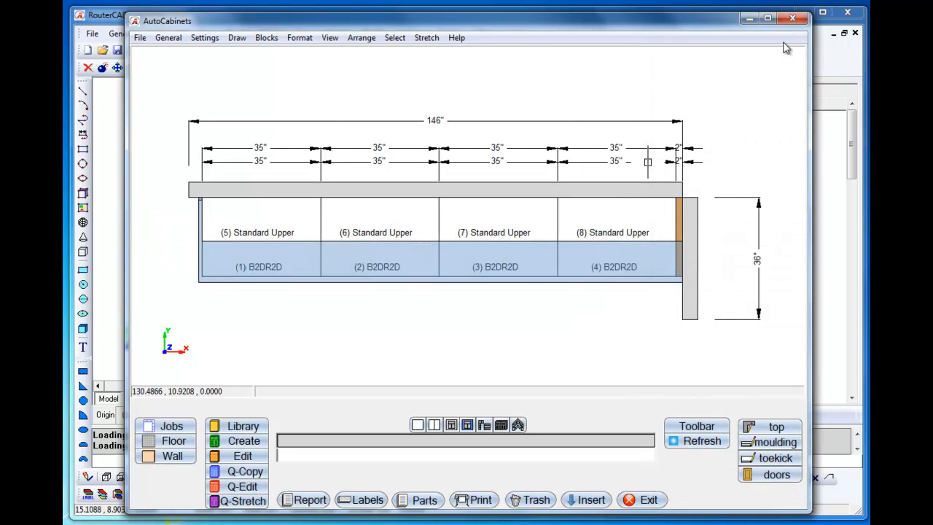
- Choose the Crown 445 profile from the Crowns 2 category of the Mouldings library as the moulding to draw
{"action": "left_click", "coordinate": [775, 442]}
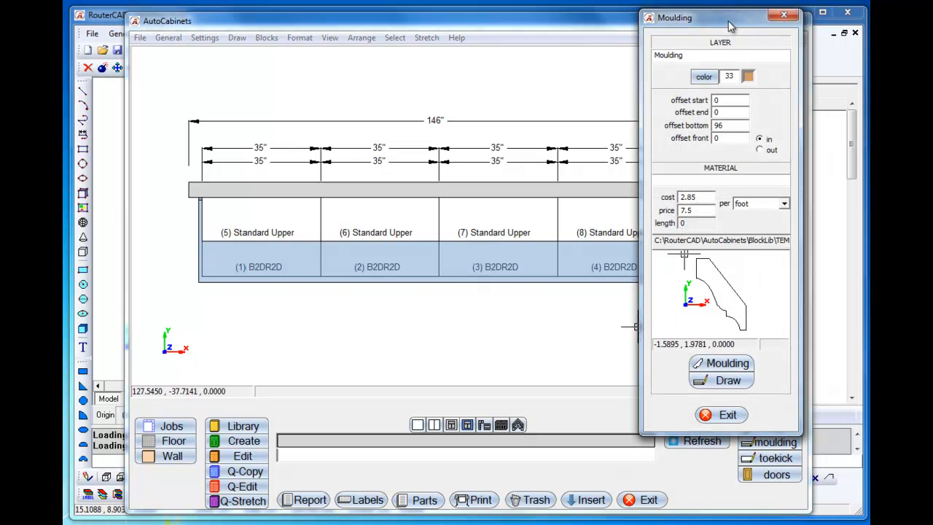
{"action": "left_click_drag", "start_coordinate": [728, 20], "coordinate": [658, 53]}
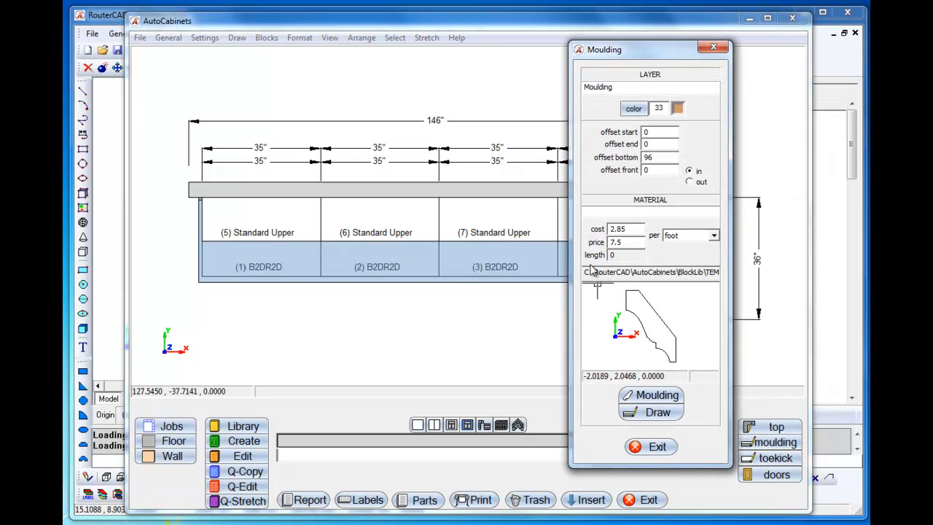
{"action": "left_click", "coordinate": [651, 396]}
{"action": "left_click_drag", "start_coordinate": [671, 53], "coordinate": [382, 49]}
{"action": "left_click", "coordinate": [298, 199]}
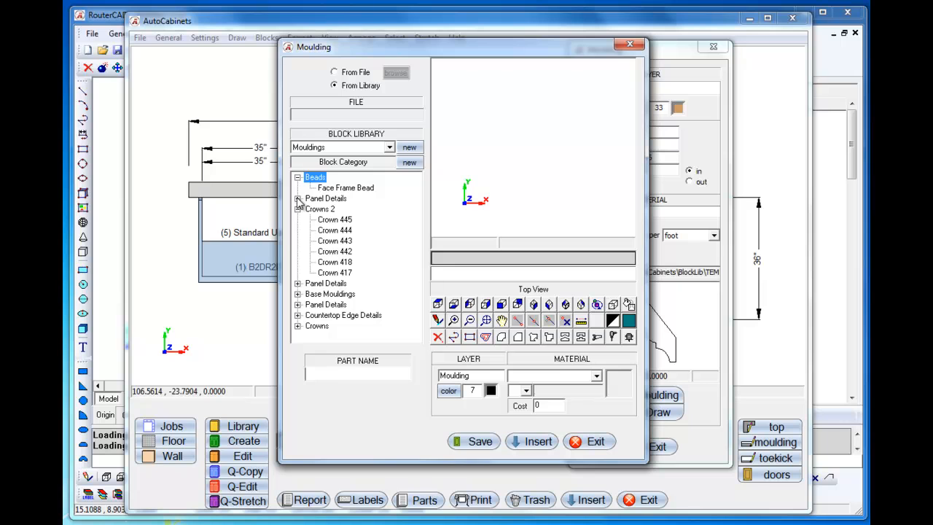
{"action": "left_click", "coordinate": [327, 220]}
{"action": "left_click", "coordinate": [334, 220]}
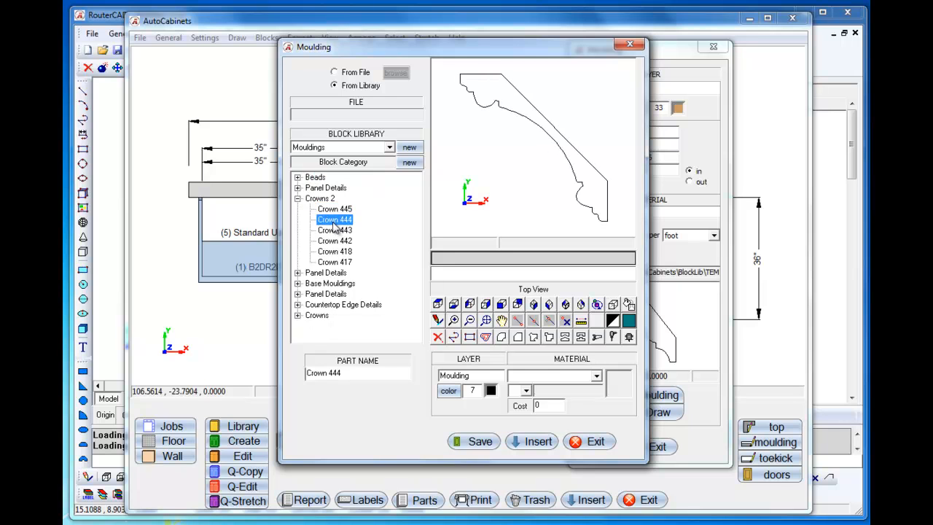
{"action": "left_click", "coordinate": [335, 230]}
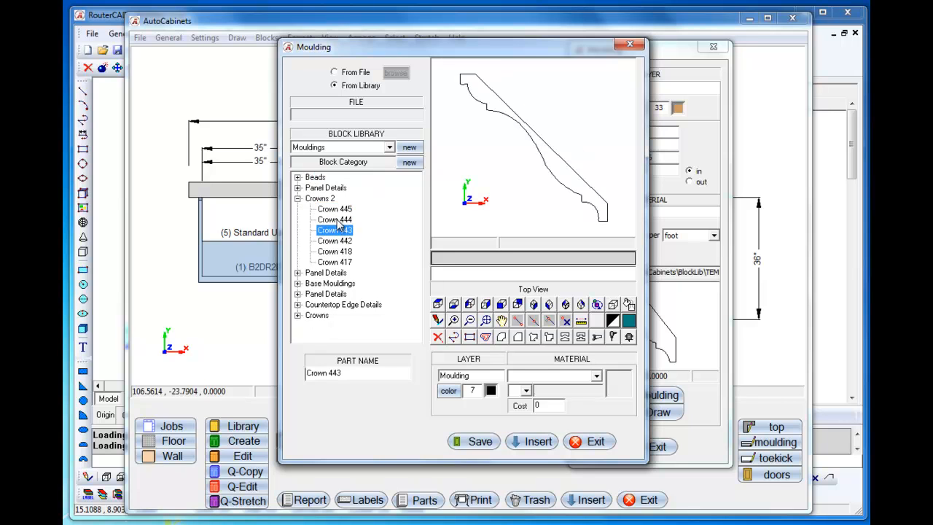
{"action": "left_click", "coordinate": [343, 211]}
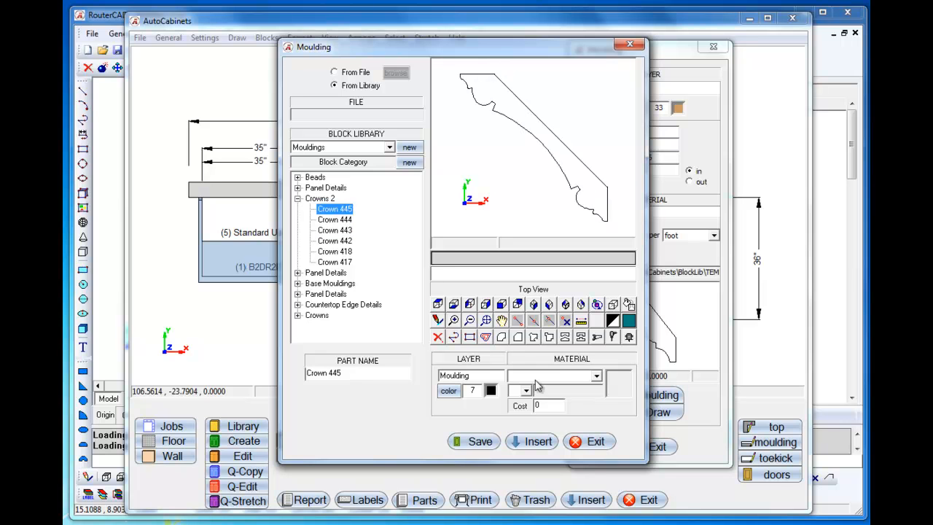
{"action": "left_click", "coordinate": [538, 441]}
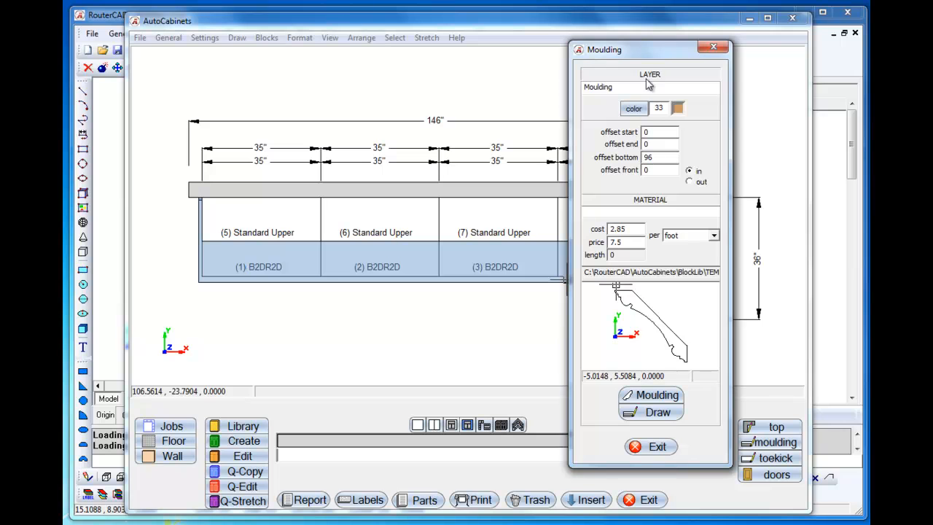
- Draw the crown moulding at a 96-inch bottom offset around the upper cabinets' exposed left end and along their fronts to the short wall
{"action": "left_click_drag", "start_coordinate": [645, 57], "coordinate": [764, 46]}
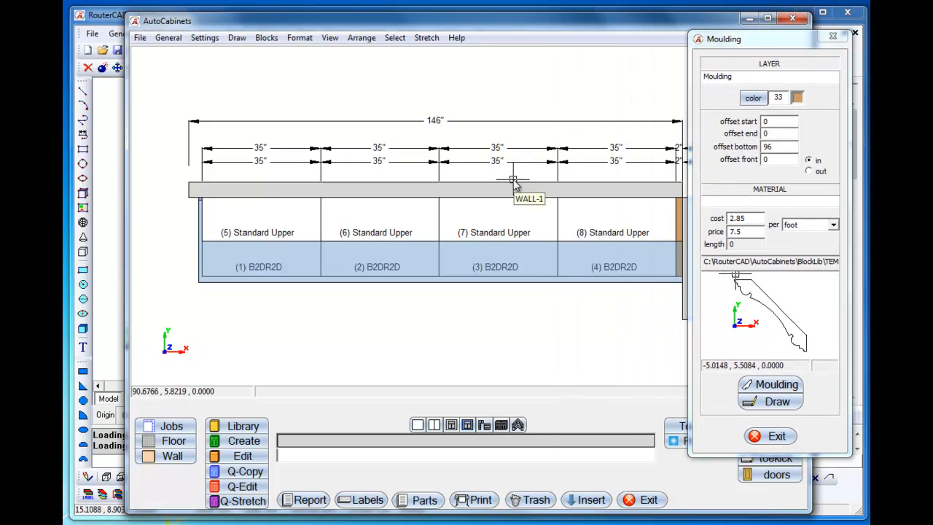
{"action": "middle_click_drag", "start_coordinate": [487, 178], "coordinate": [443, 169]}
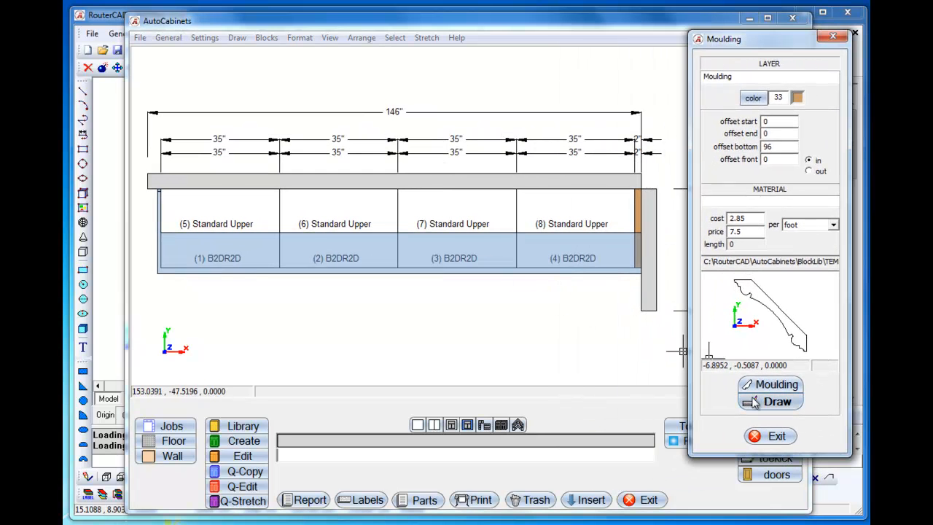
{"action": "left_click", "coordinate": [748, 401]}
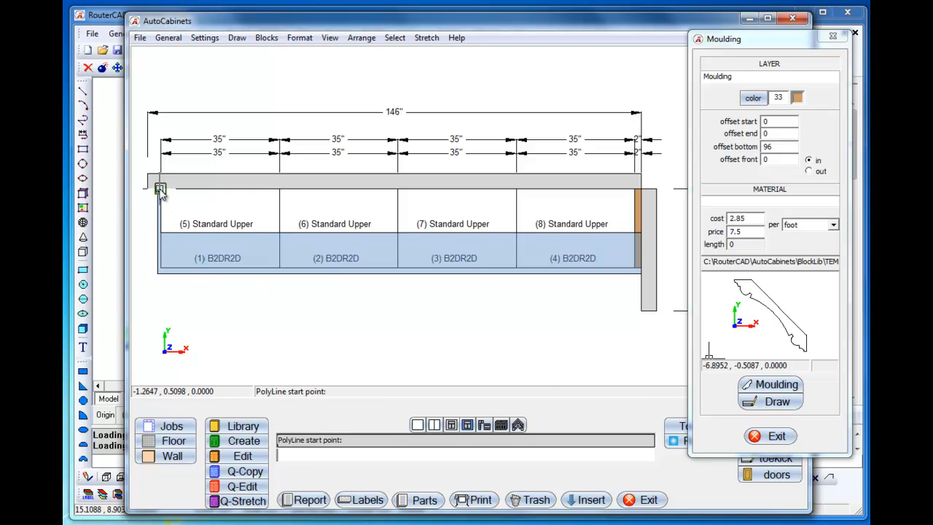
{"action": "scroll", "coordinate": [158, 188], "scroll_direction": "up", "scroll_amount": 4}
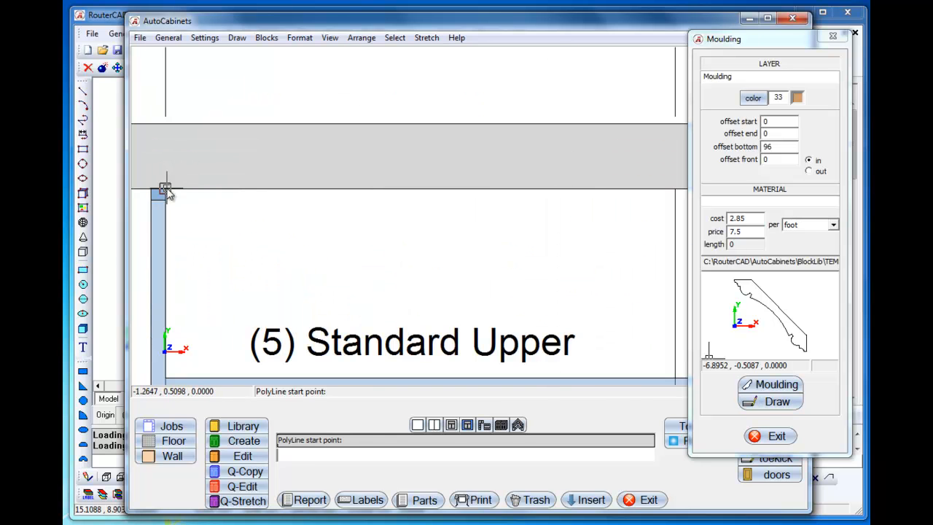
{"action": "left_click", "coordinate": [165, 188]}
{"action": "scroll", "coordinate": [167, 190], "scroll_direction": "down", "scroll_amount": 4}
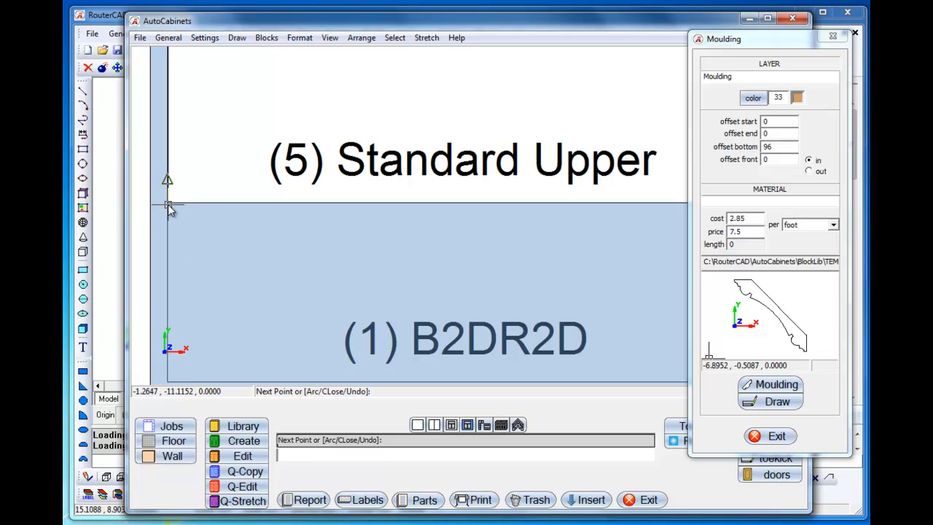
{"action": "scroll", "coordinate": [182, 211], "scroll_direction": "down", "scroll_amount": 5}
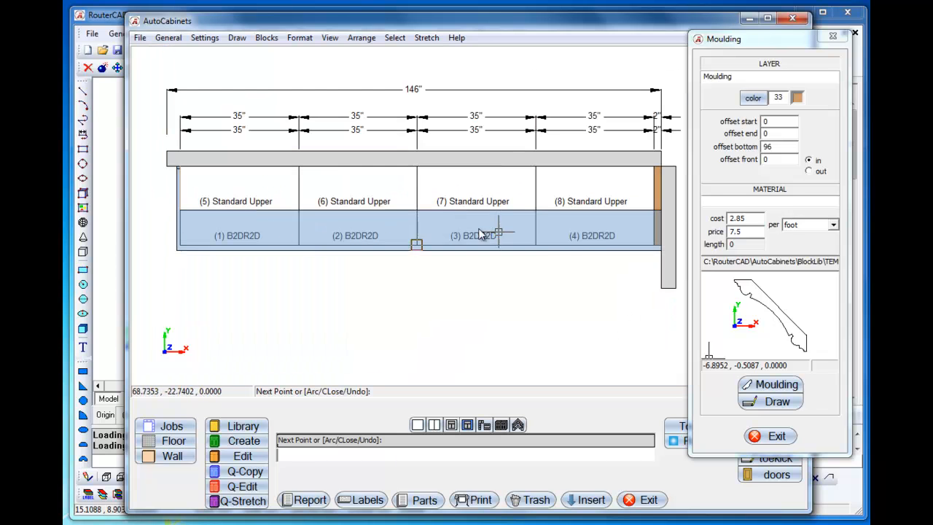
{"action": "scroll", "coordinate": [660, 213], "scroll_direction": "up", "scroll_amount": 5}
{"action": "left_click", "coordinate": [619, 144]}
{"action": "right_click", "coordinate": [649, 175]}
{"action": "scroll", "coordinate": [648, 174], "scroll_direction": "down", "scroll_amount": 5}
{"action": "left_click", "coordinate": [549, 316]}
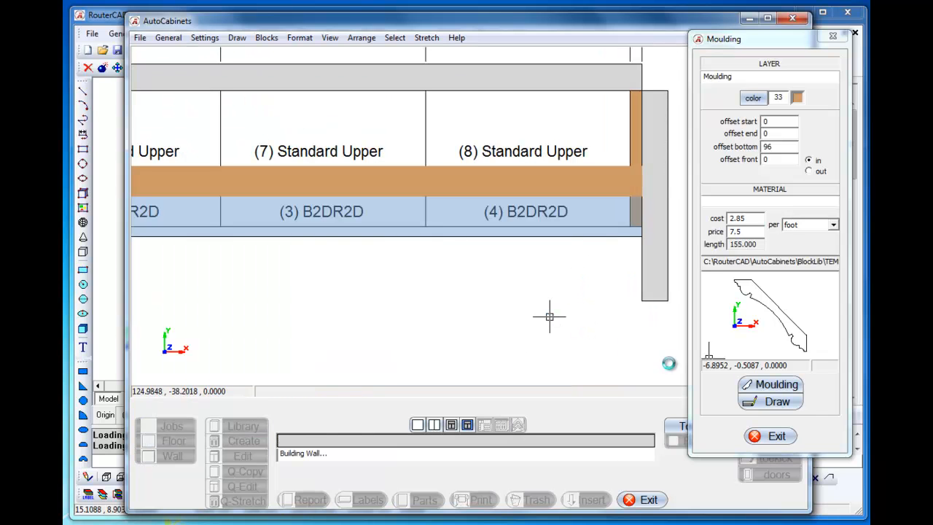
{"action": "left_click", "coordinate": [774, 436]}
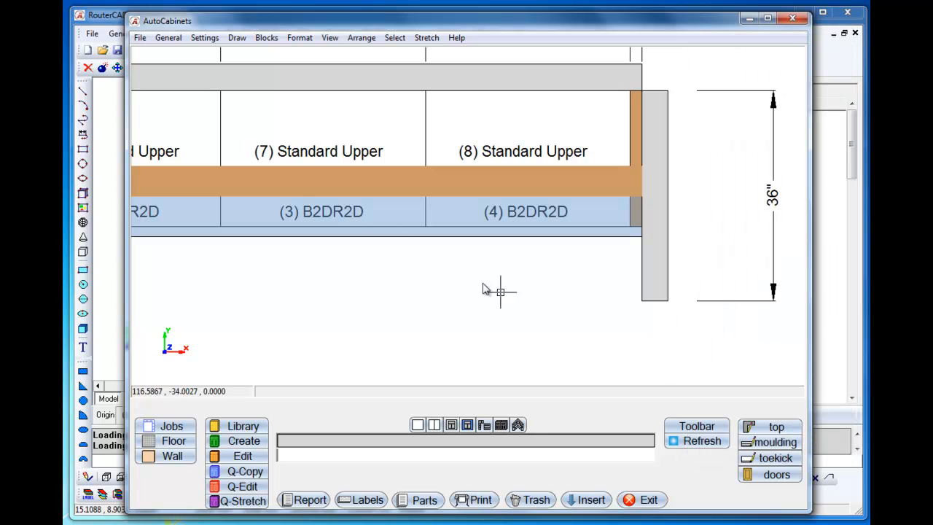
- Examine the countertop, backsplash and crown moulding in the long wall's elevation
{"action": "scroll", "coordinate": [292, 167], "scroll_direction": "down", "scroll_amount": 4}
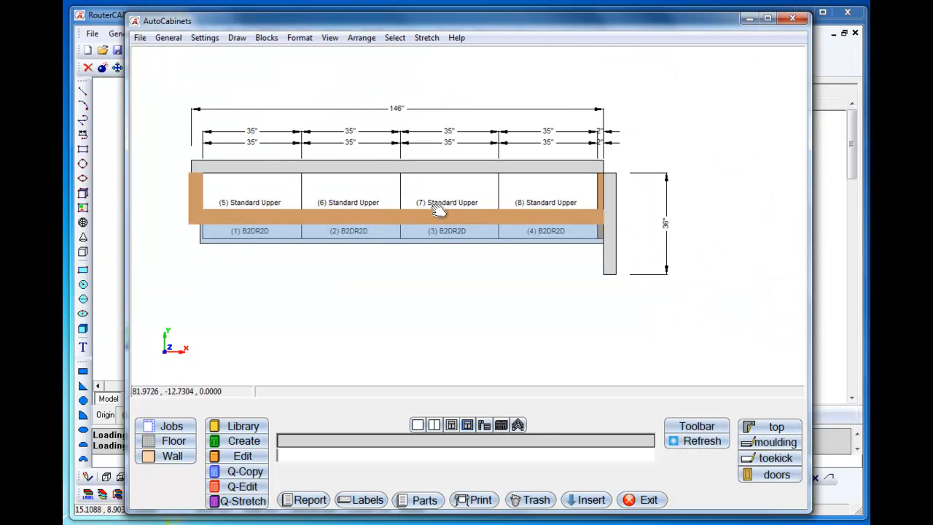
{"action": "middle_click_drag", "start_coordinate": [411, 207], "coordinate": [452, 229]}
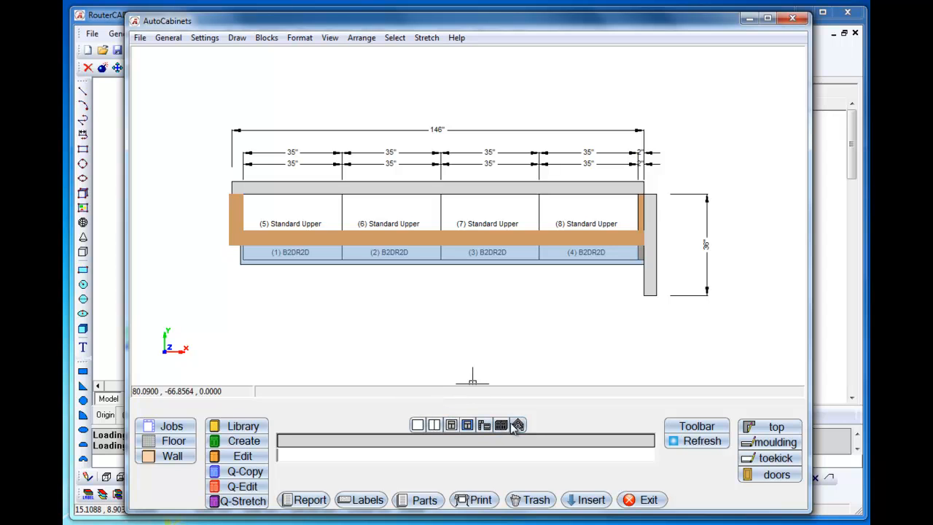
{"action": "left_click", "coordinate": [453, 427]}
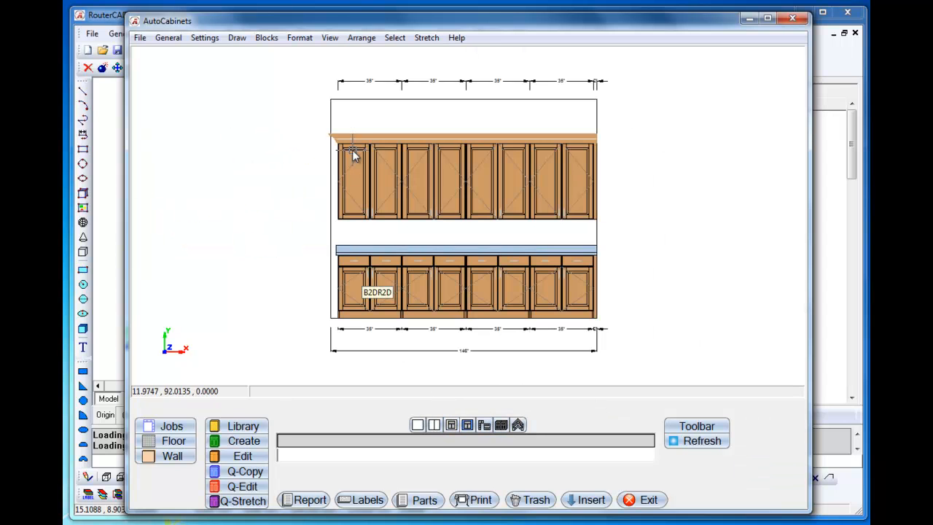
{"action": "scroll", "coordinate": [332, 142], "scroll_direction": "up", "scroll_amount": 5}
{"action": "scroll", "coordinate": [336, 141], "scroll_direction": "down", "scroll_amount": 5}
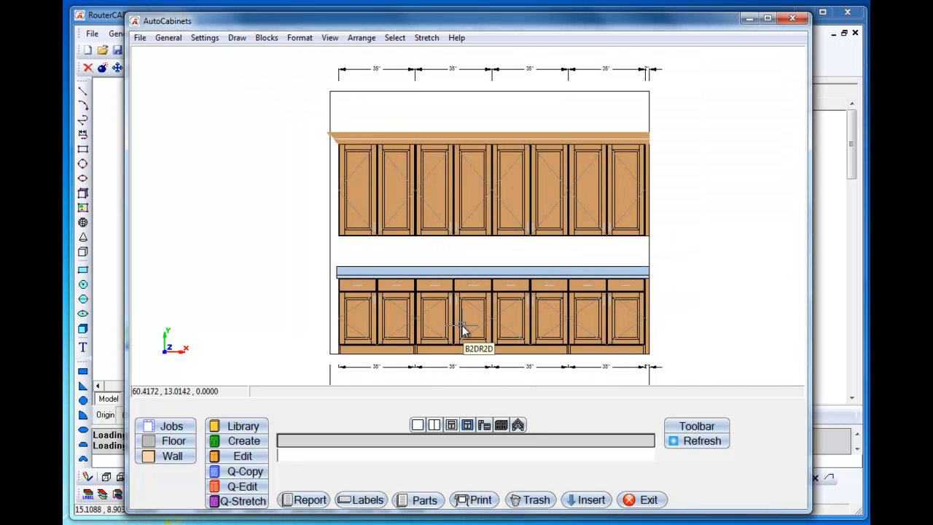
- Examine the cabinet run in an enlarged 3D view, focusing on the crown moulding's mitred corner at the upper cabinets' left end
{"action": "left_click", "coordinate": [518, 426]}
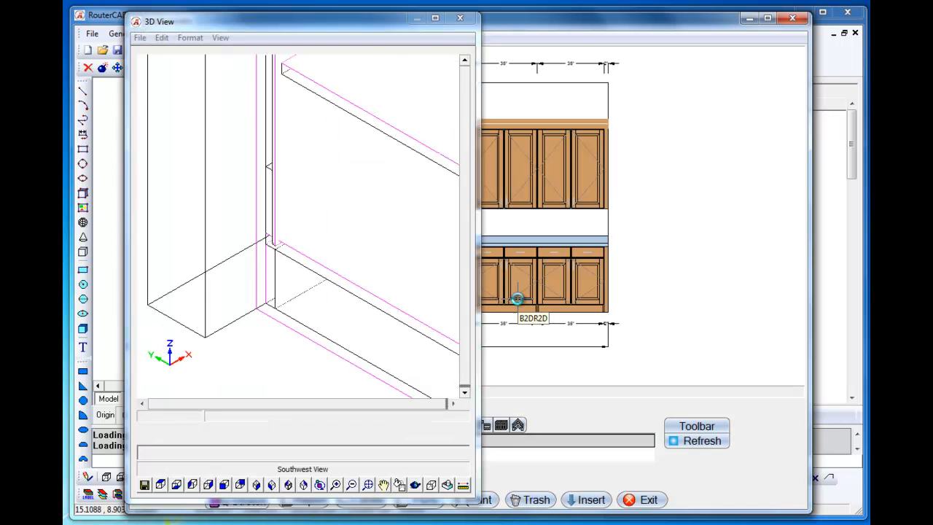
{"action": "left_click_drag", "start_coordinate": [332, 29], "coordinate": [425, 37]}
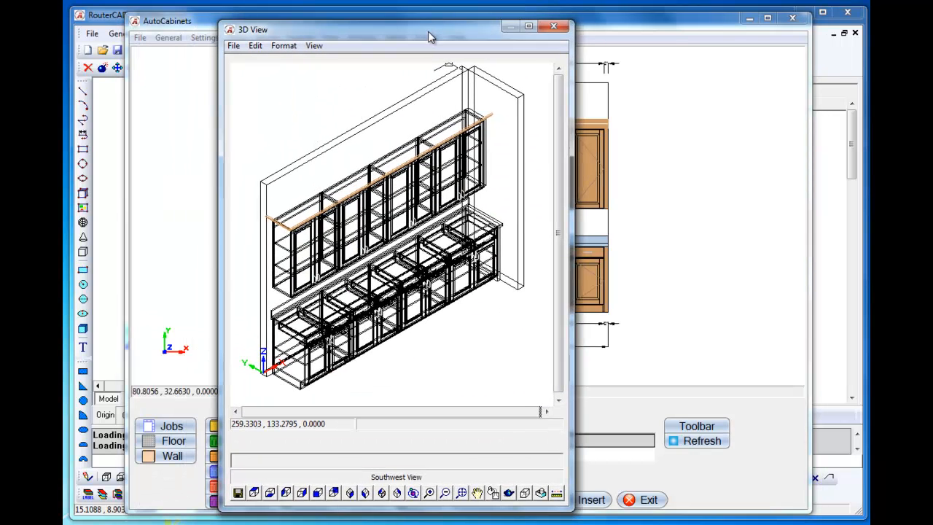
{"action": "left_click_drag", "start_coordinate": [572, 215], "coordinate": [683, 214]}
{"action": "left_click_drag", "start_coordinate": [512, 337], "coordinate": [494, 253]}
{"action": "scroll", "coordinate": [326, 175], "scroll_direction": "up", "scroll_amount": 6}
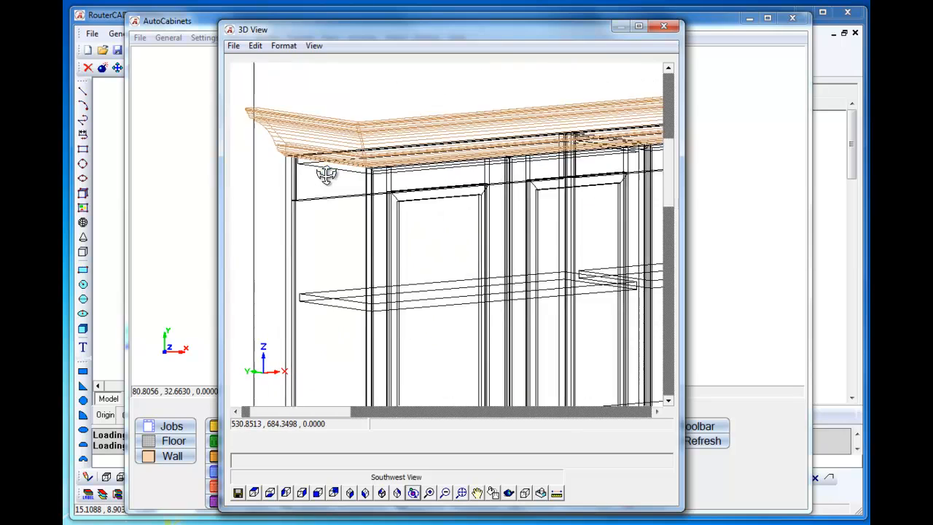
{"action": "scroll", "coordinate": [326, 175], "scroll_direction": "up", "scroll_amount": 3}
{"action": "left_click_drag", "start_coordinate": [394, 202], "coordinate": [372, 200]}
{"action": "scroll", "coordinate": [373, 201], "scroll_direction": "down", "scroll_amount": 6}
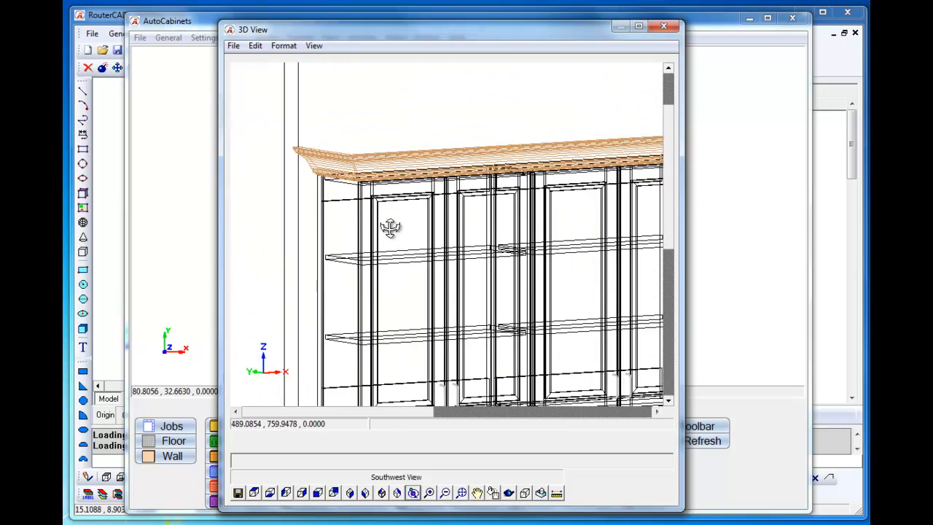
- Prepare a render of the full cabinet run in the southwest 3D view with the Walnut Exterior material scheme
{"action": "left_click_drag", "start_coordinate": [400, 283], "coordinate": [373, 166]}
{"action": "mouse_move", "coordinate": [410, 345]}
{"action": "left_mouse_down"}
{"action": "mouse_move", "coordinate": [397, 342]}
{"action": "mouse_move", "coordinate": [485, 356]}
{"action": "mouse_move", "coordinate": [418, 348]}
{"action": "mouse_move", "coordinate": [536, 263]}
{"action": "mouse_move", "coordinate": [444, 214]}
{"action": "mouse_move", "coordinate": [473, 211]}
{"action": "left_mouse_up"}
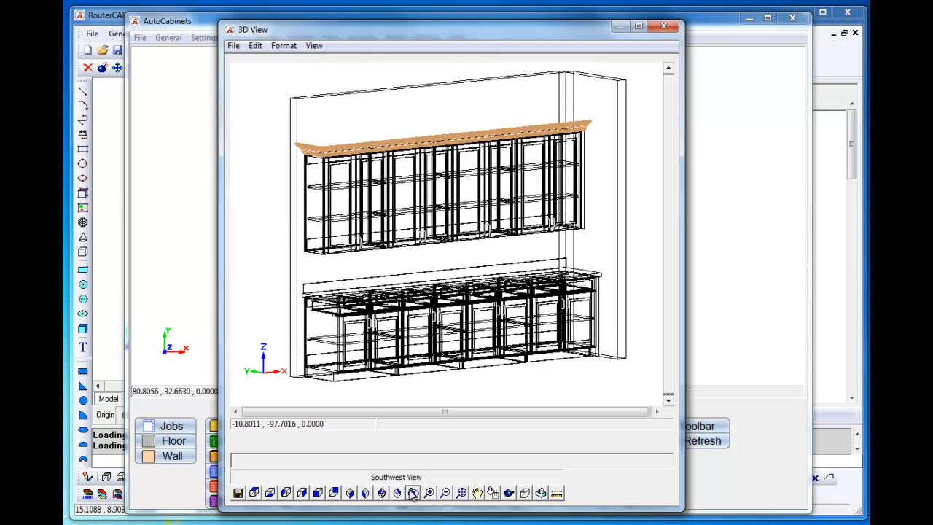
{"action": "left_click", "coordinate": [509, 493]}
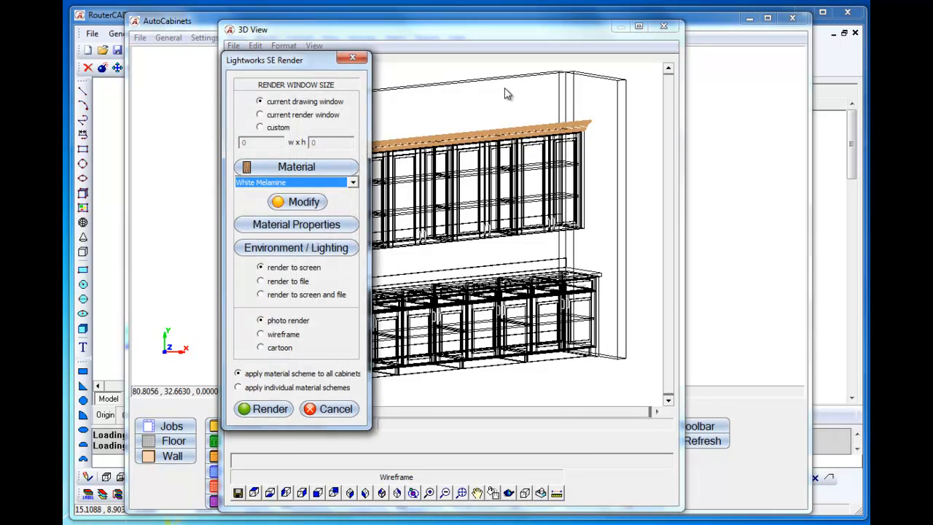
{"action": "left_click_drag", "start_coordinate": [315, 62], "coordinate": [696, 64]}
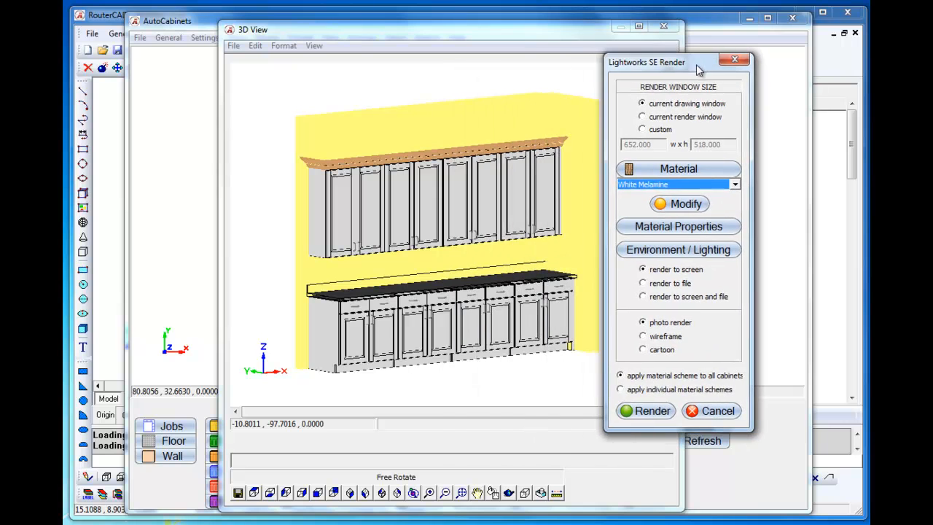
{"action": "left_click", "coordinate": [737, 185]}
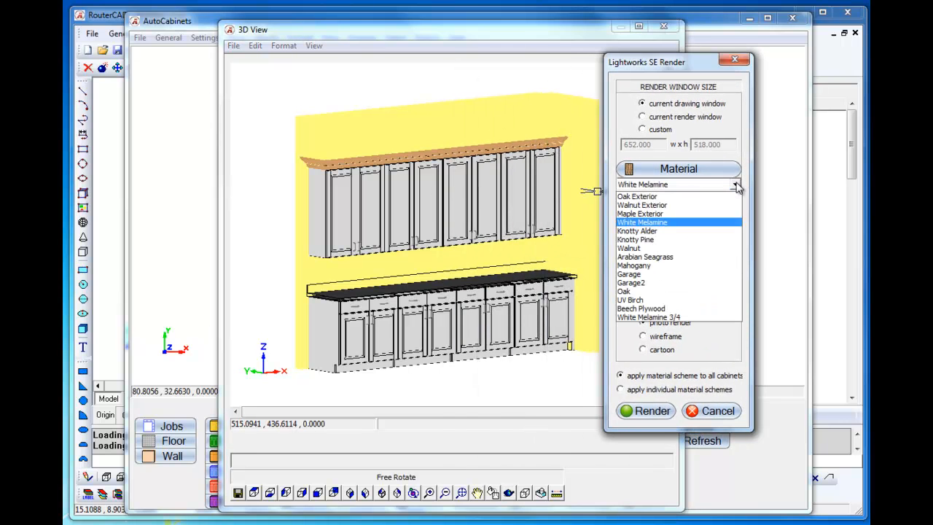
{"action": "left_click", "coordinate": [682, 206]}
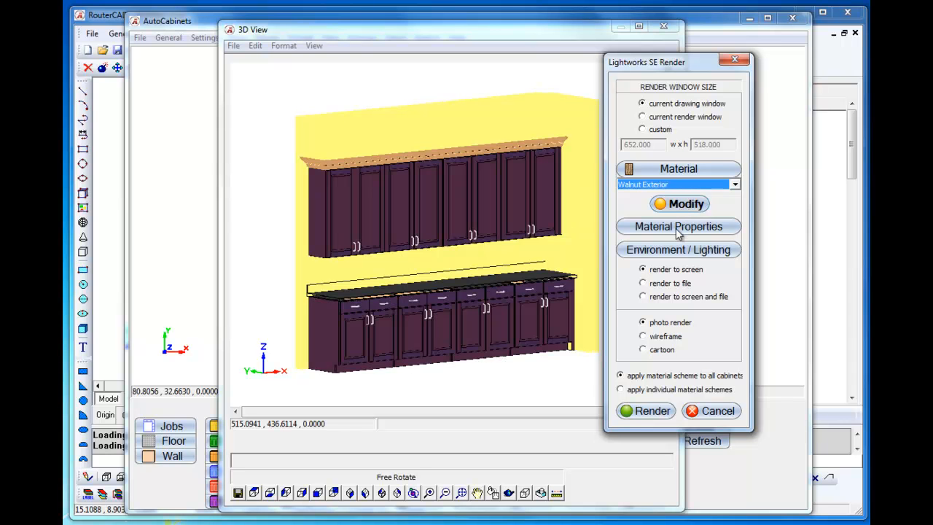
- Preview the Varnished - Satin, Low Gloss and High Gloss coating finishes in the render's material properties without assigning one
{"action": "left_click", "coordinate": [675, 226]}
{"action": "left_click_drag", "start_coordinate": [526, 12], "coordinate": [318, 32]}
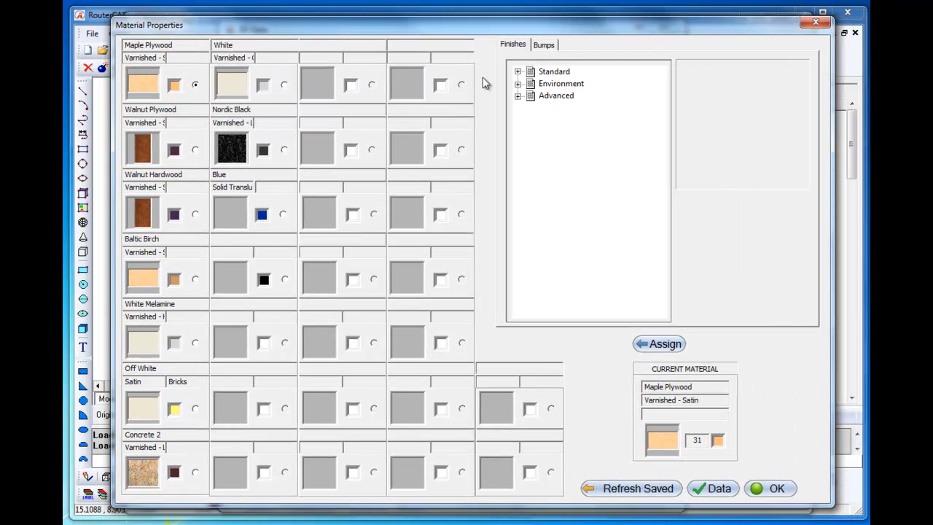
{"action": "left_click", "coordinate": [517, 71]}
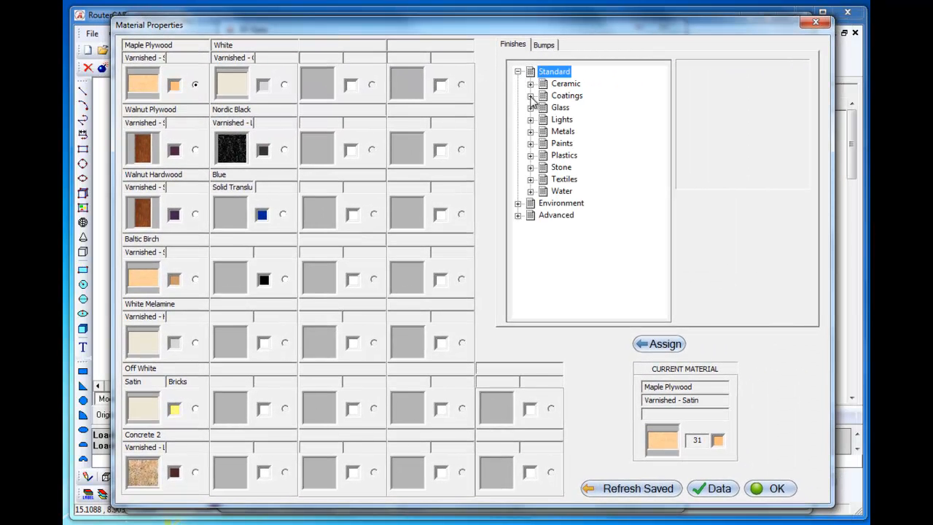
{"action": "left_click", "coordinate": [531, 95]}
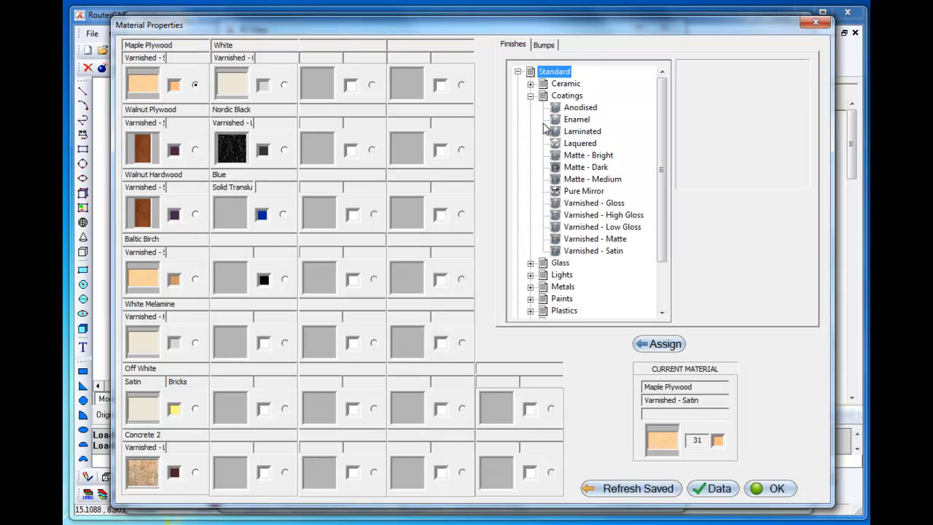
{"action": "left_click", "coordinate": [593, 251]}
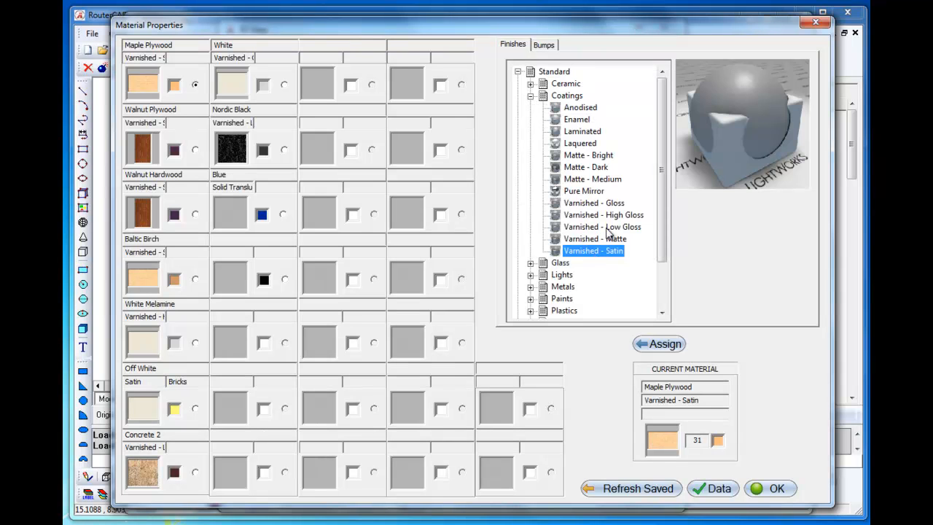
{"action": "left_click", "coordinate": [607, 229]}
{"action": "left_click", "coordinate": [613, 217]}
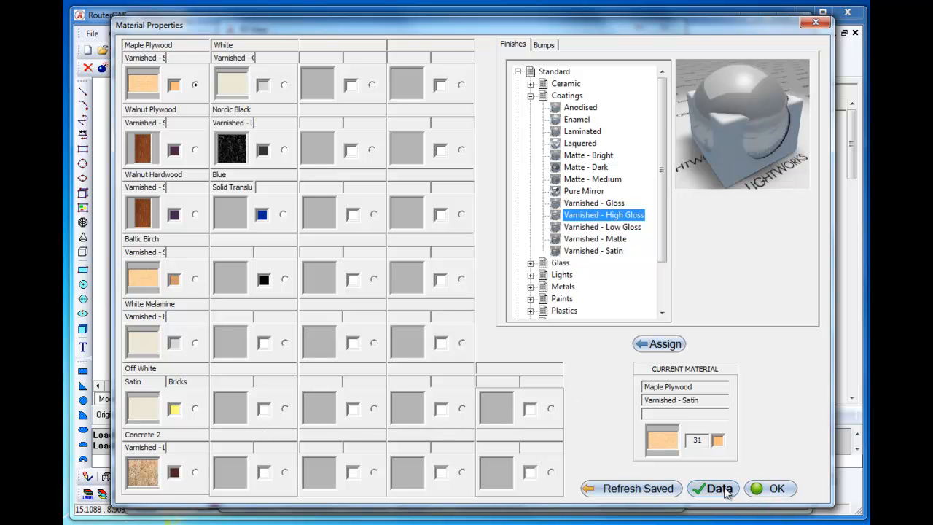
{"action": "left_click", "coordinate": [775, 490]}
- Set the render lighting to the interior Single Room Fast Sunny scheme and raise its quality to about the middle of the scale
{"action": "left_click", "coordinate": [640, 255]}
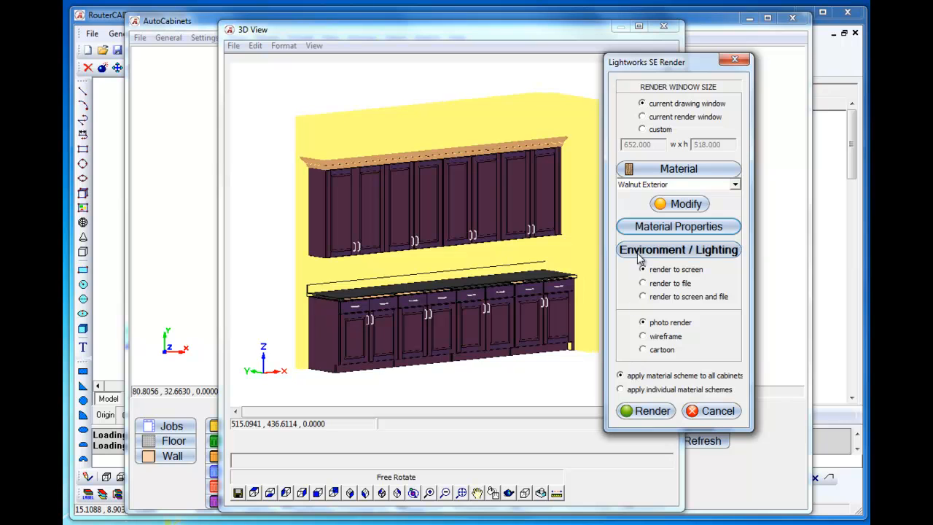
{"action": "left_click_drag", "start_coordinate": [553, 109], "coordinate": [379, 98]}
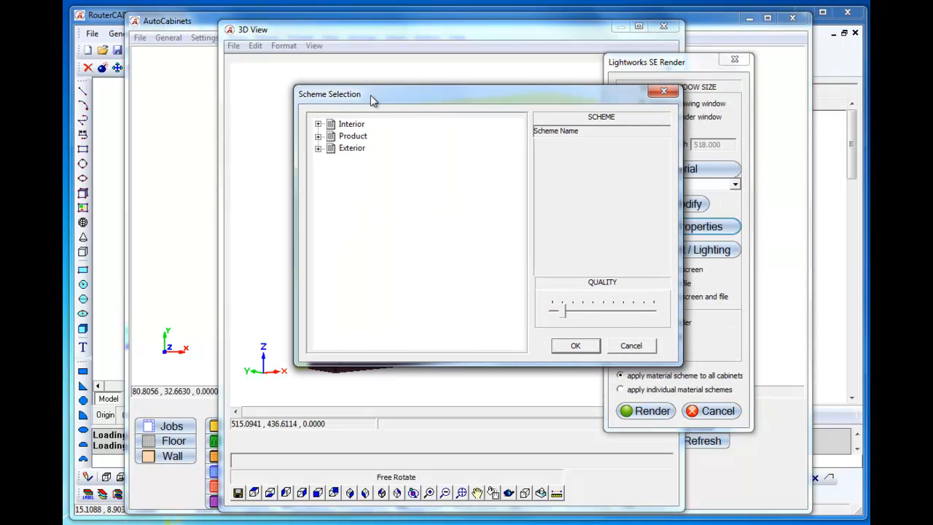
{"action": "left_click", "coordinate": [319, 124]}
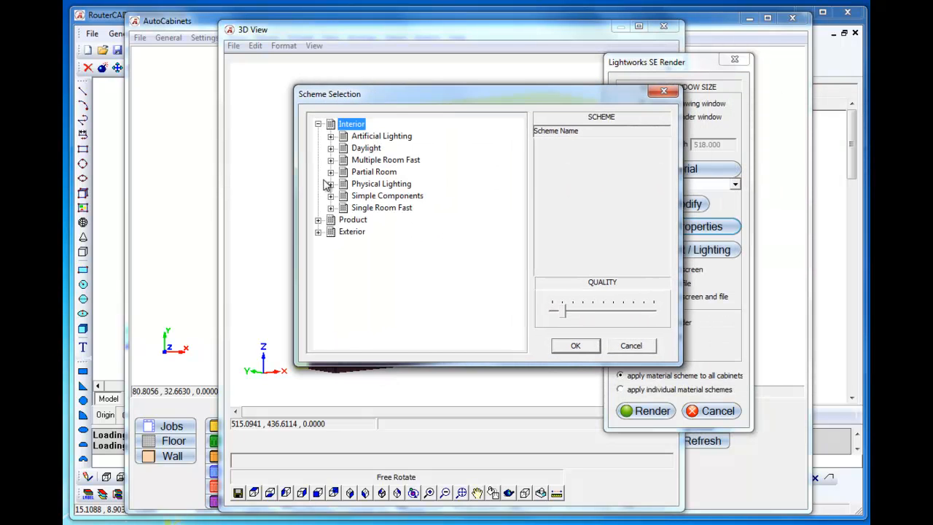
{"action": "left_click", "coordinate": [331, 208]}
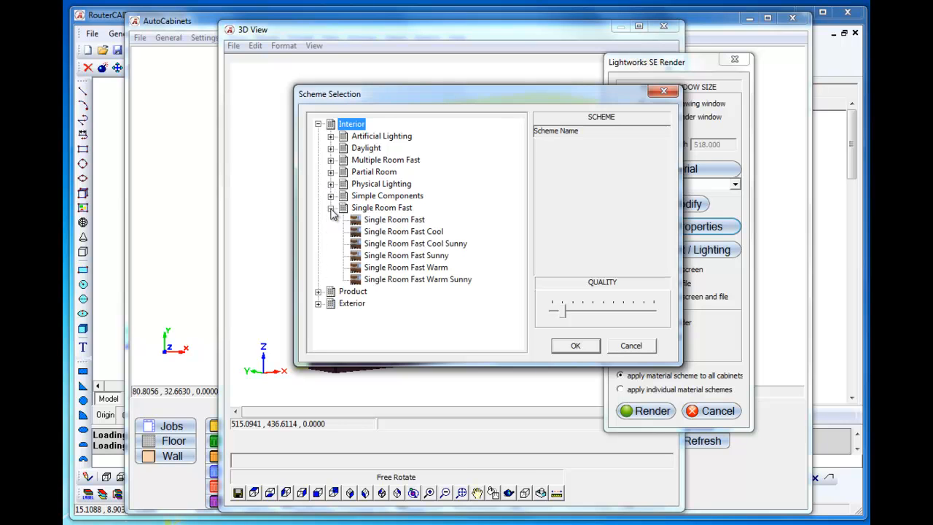
{"action": "left_click", "coordinate": [409, 256]}
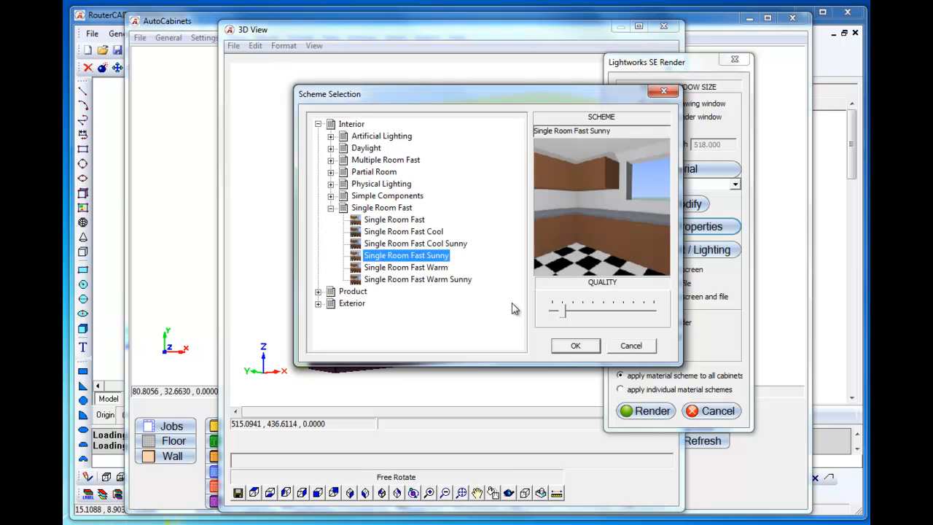
{"action": "left_click", "coordinate": [564, 313]}
{"action": "left_click", "coordinate": [590, 344]}
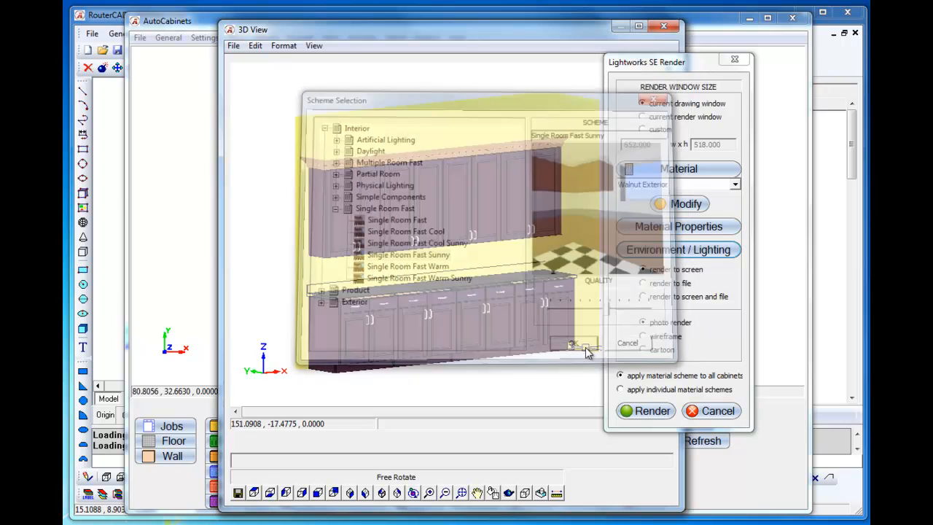
- Produce an on-screen photo render of the kitchen run, and return from the 3D view to the long wall's elevation
{"action": "scroll", "coordinate": [446, 288], "scroll_direction": "up", "scroll_amount": 3}
{"action": "scroll", "coordinate": [446, 288], "scroll_direction": "down", "scroll_amount": 3}
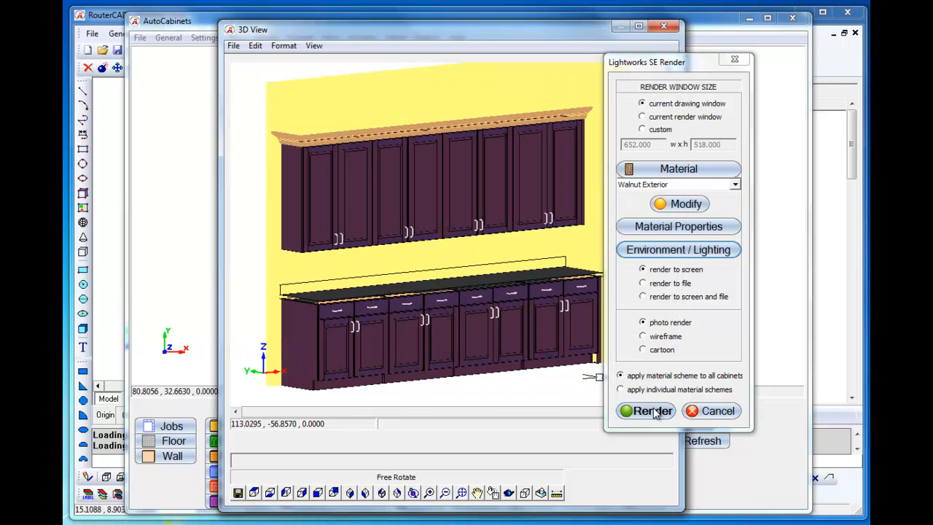
{"action": "left_click", "coordinate": [646, 412]}
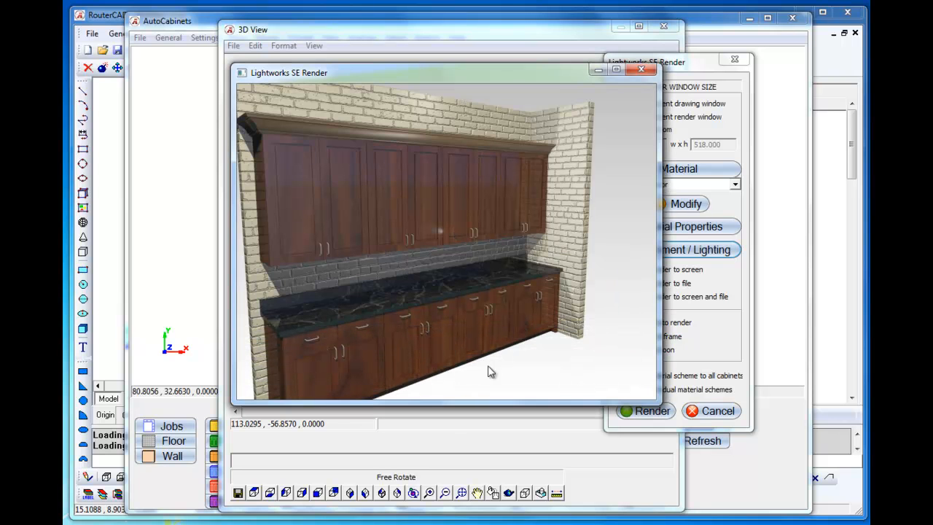
{"action": "left_click", "coordinate": [640, 71]}
{"action": "left_click", "coordinate": [734, 60]}
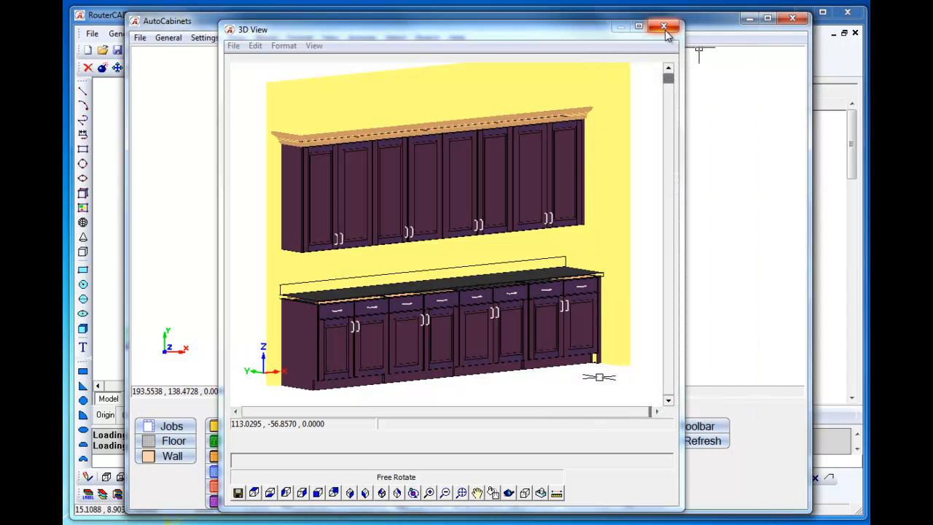
{"action": "left_click", "coordinate": [663, 27]}
{"action": "scroll", "coordinate": [406, 267], "scroll_direction": "up", "scroll_amount": 1}
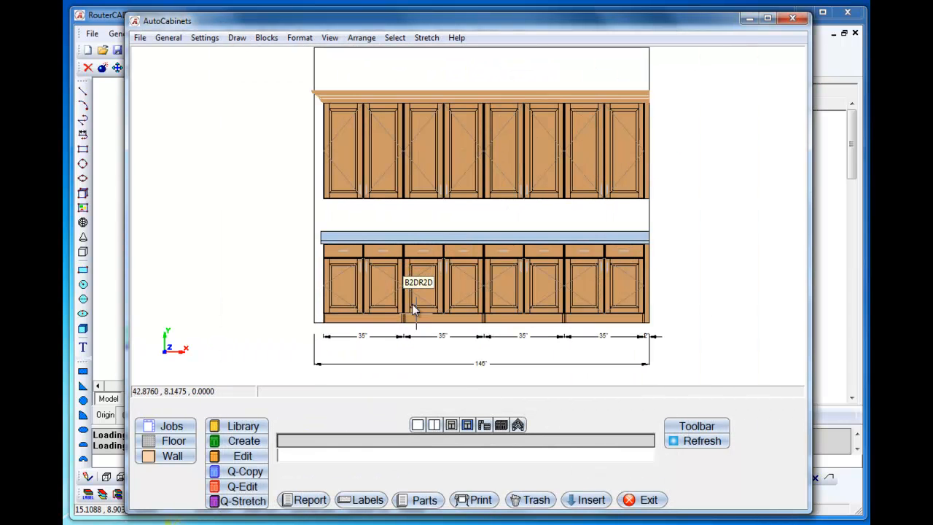
- Build the master plan view showing the floor plan together with both wall elevations
{"action": "left_click", "coordinate": [485, 426]}
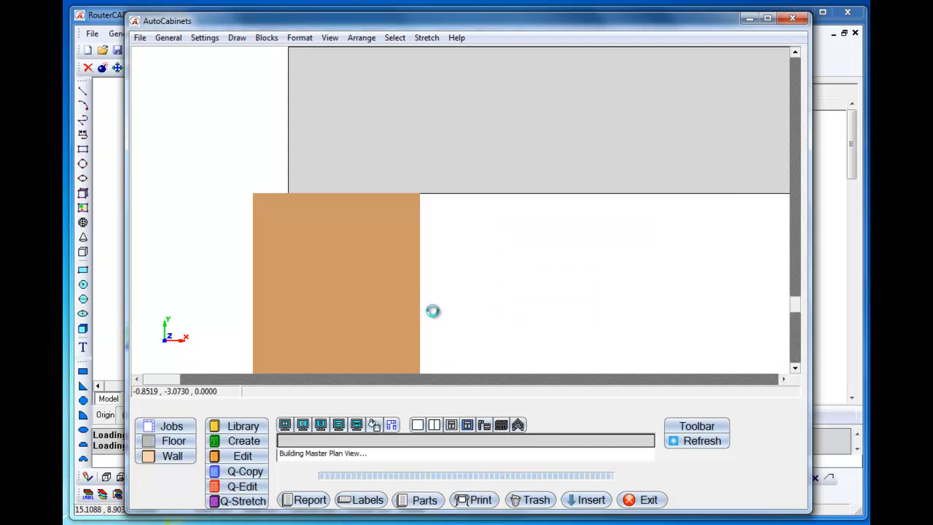
{"action": "scroll", "coordinate": [265, 325], "scroll_direction": "up", "scroll_amount": 4}
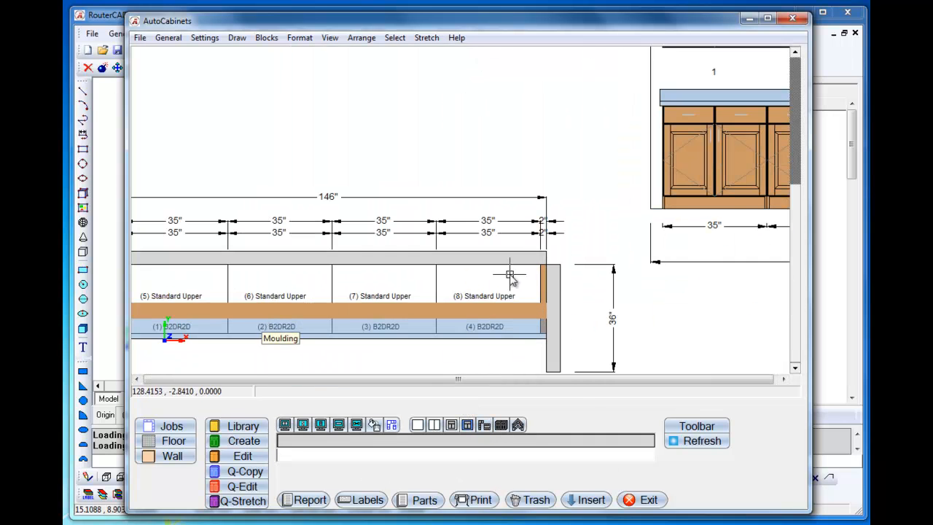
{"action": "scroll", "coordinate": [569, 214], "scroll_direction": "down", "scroll_amount": 1}
{"action": "scroll", "coordinate": [570, 214], "scroll_direction": "down", "scroll_amount": 2}
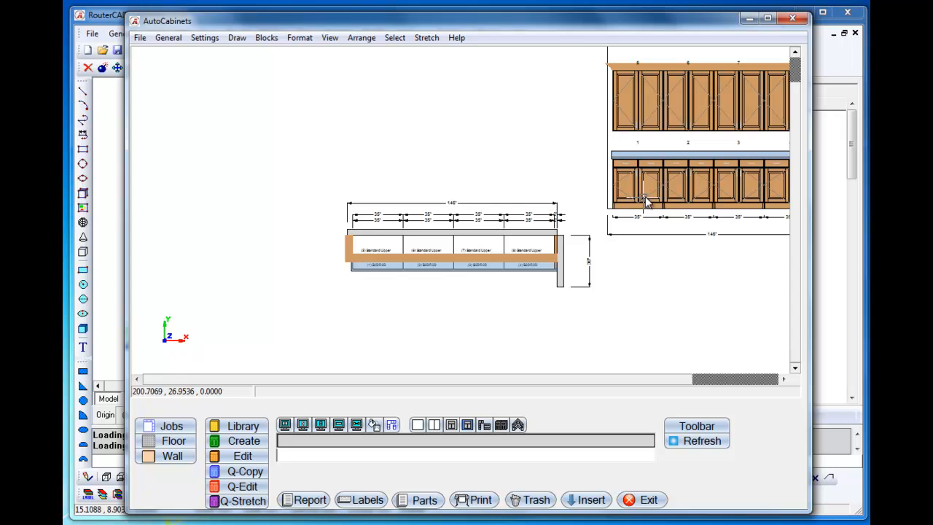
{"action": "scroll", "coordinate": [645, 196], "scroll_direction": "down", "scroll_amount": 4}
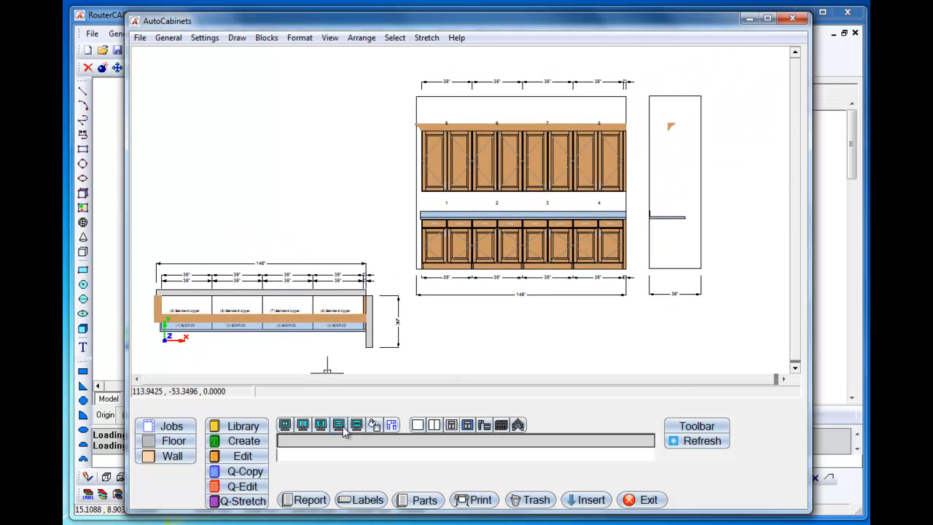
- Turn off the colour fill in the master plan, examine the cabinets as line drawings, and restore the fill
{"action": "left_click", "coordinate": [374, 425]}
{"action": "scroll", "coordinate": [495, 219], "scroll_direction": "up", "scroll_amount": 5}
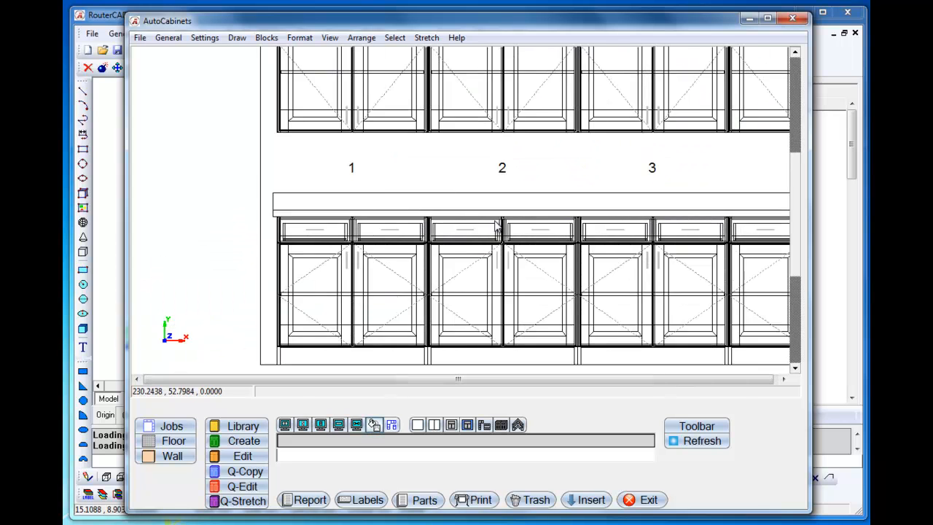
{"action": "scroll", "coordinate": [495, 231], "scroll_direction": "down", "scroll_amount": 4}
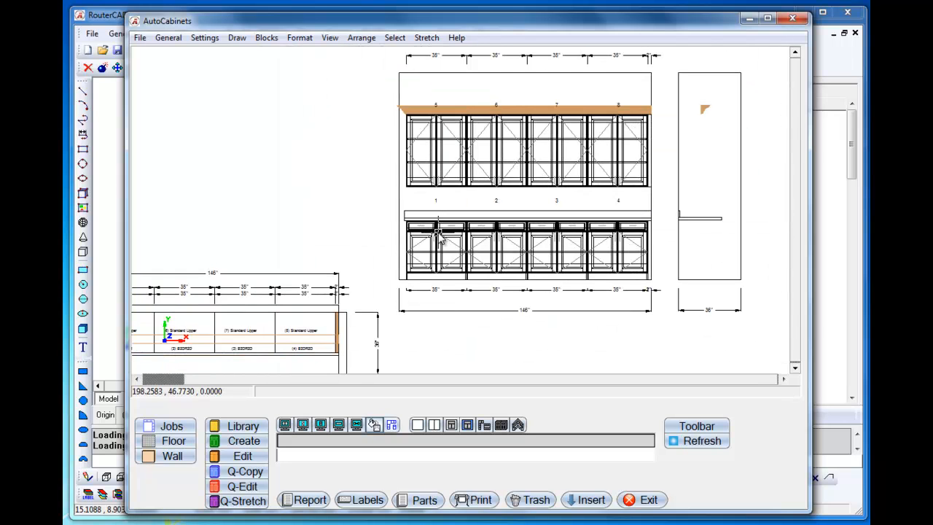
{"action": "scroll", "coordinate": [439, 237], "scroll_direction": "up", "scroll_amount": 2}
{"action": "scroll", "coordinate": [519, 237], "scroll_direction": "up", "scroll_amount": 5}
{"action": "scroll", "coordinate": [552, 240], "scroll_direction": "down", "scroll_amount": 8}
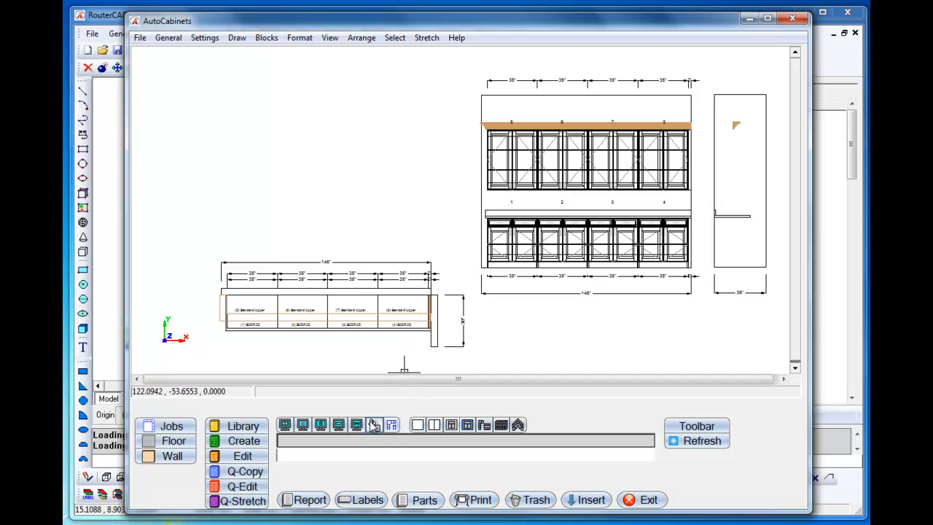
{"action": "scroll", "coordinate": [561, 245], "scroll_direction": "up", "scroll_amount": 1}
{"action": "scroll", "coordinate": [560, 248], "scroll_direction": "up", "scroll_amount": 3}
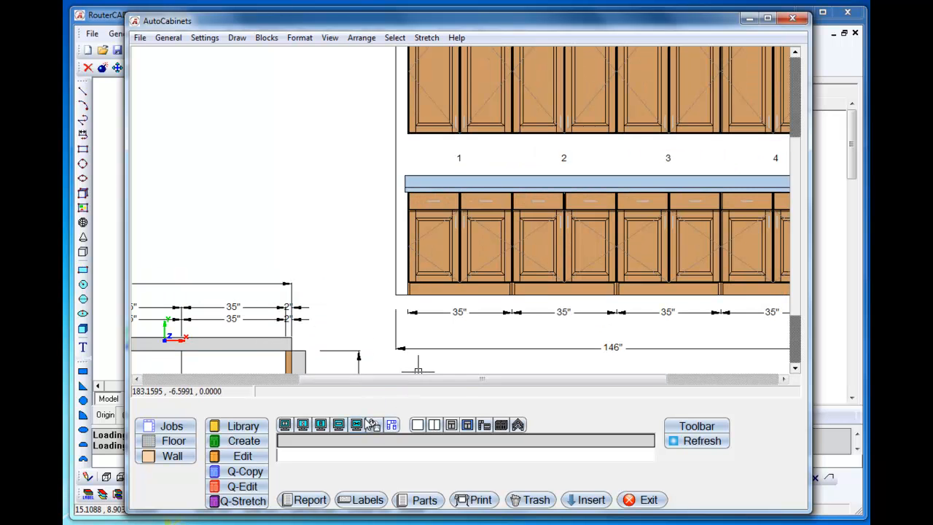
- Hide the colour fill, door swing lines, doors, pulls and drawer boxes to expose the cabinet boxes in the master plan's elevation
{"action": "left_click", "coordinate": [303, 427]}
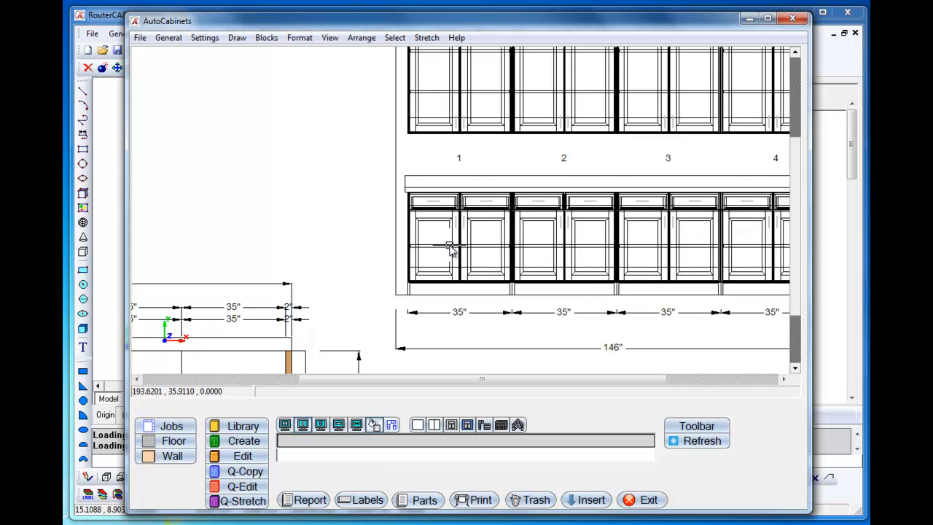
{"action": "scroll", "coordinate": [449, 245], "scroll_direction": "up", "scroll_amount": 5}
{"action": "left_click", "coordinate": [288, 425]}
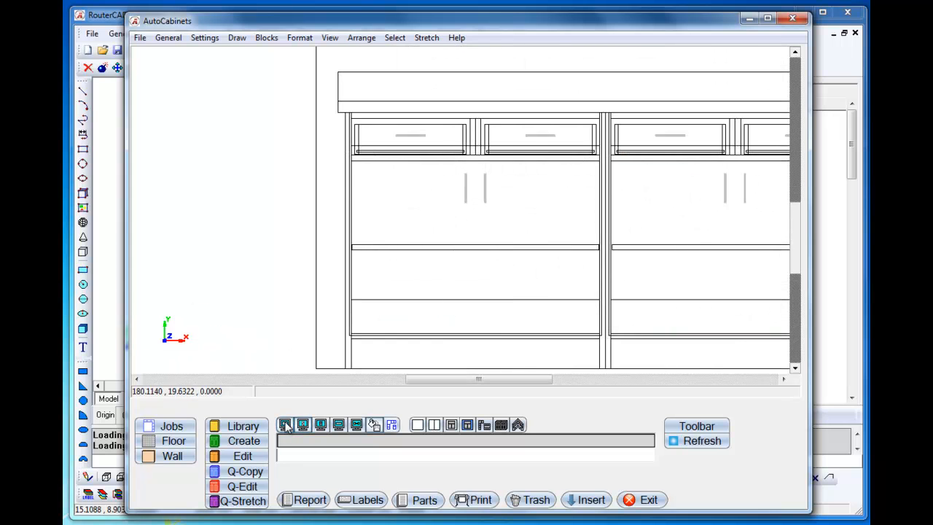
{"action": "left_click", "coordinate": [357, 426]}
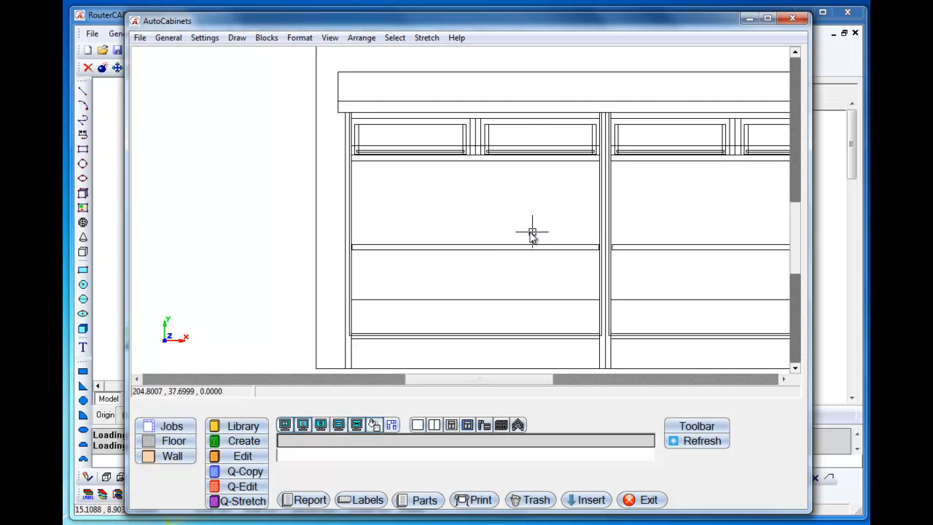
{"action": "left_click", "coordinate": [339, 425]}
{"action": "scroll", "coordinate": [460, 212], "scroll_direction": "down", "scroll_amount": 5}
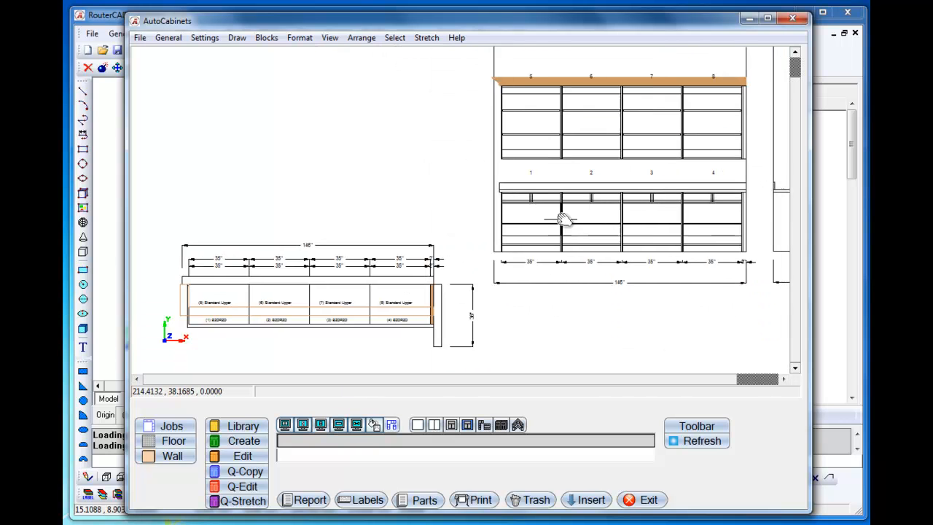
- Show the doors, swing lines, pulls and drawer boxes in the elevation again and turn the colour fill back on
{"action": "left_click", "coordinate": [302, 425]}
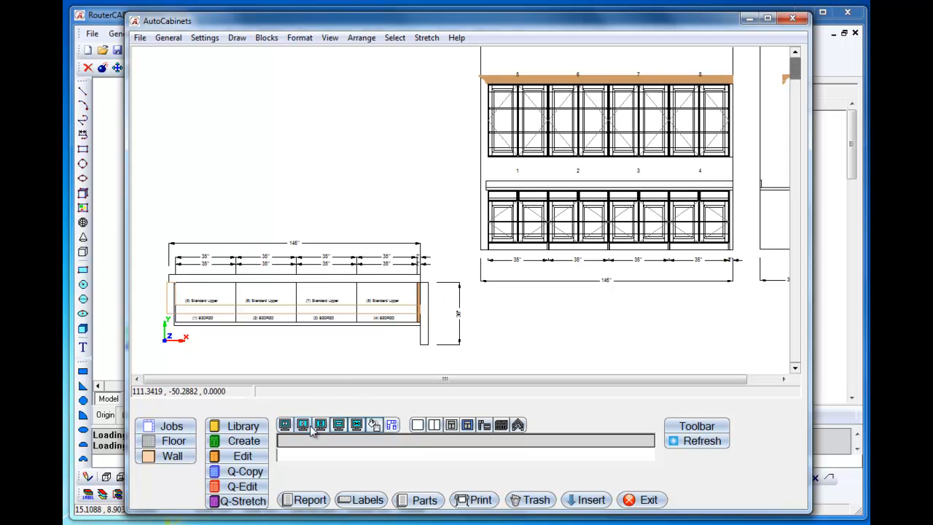
{"action": "left_click", "coordinate": [338, 430]}
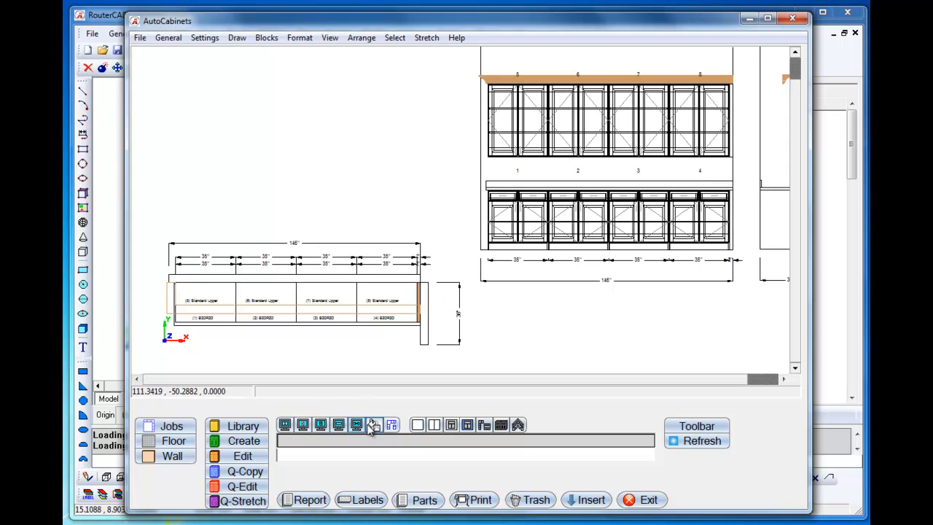
{"action": "left_click", "coordinate": [373, 425]}
{"action": "scroll", "coordinate": [360, 299], "scroll_direction": "up", "scroll_amount": 1}
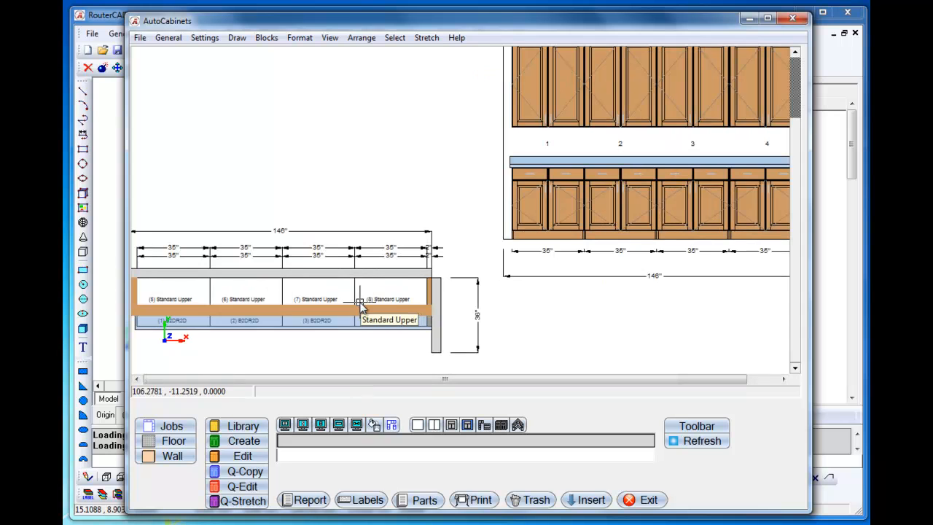
- Cut a vertical section through upper cabinet 7 in the floor plan, viewed toward cabinet 6, and place the section view beside the side wall elevation
{"action": "left_click", "coordinate": [675, 426]}
{"action": "left_click_drag", "start_coordinate": [302, 69], "coordinate": [356, 45]}
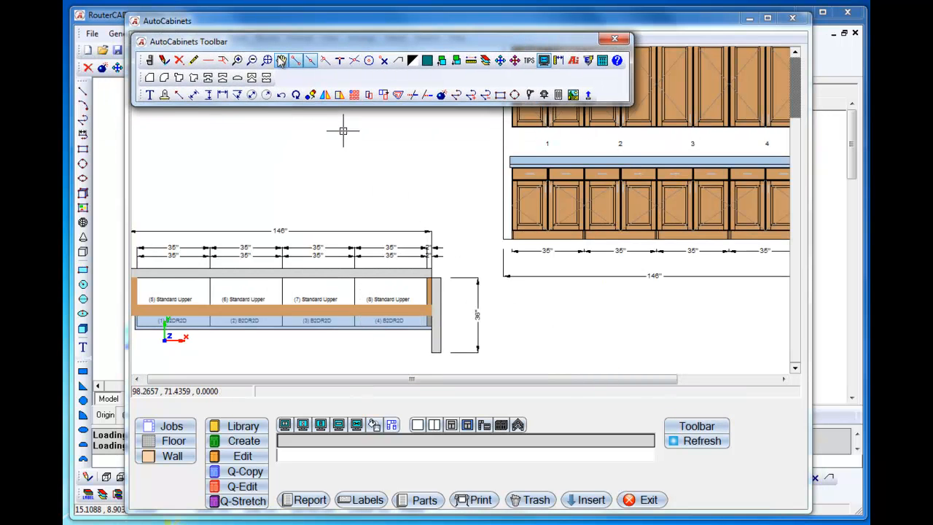
{"action": "left_click", "coordinate": [151, 61]}
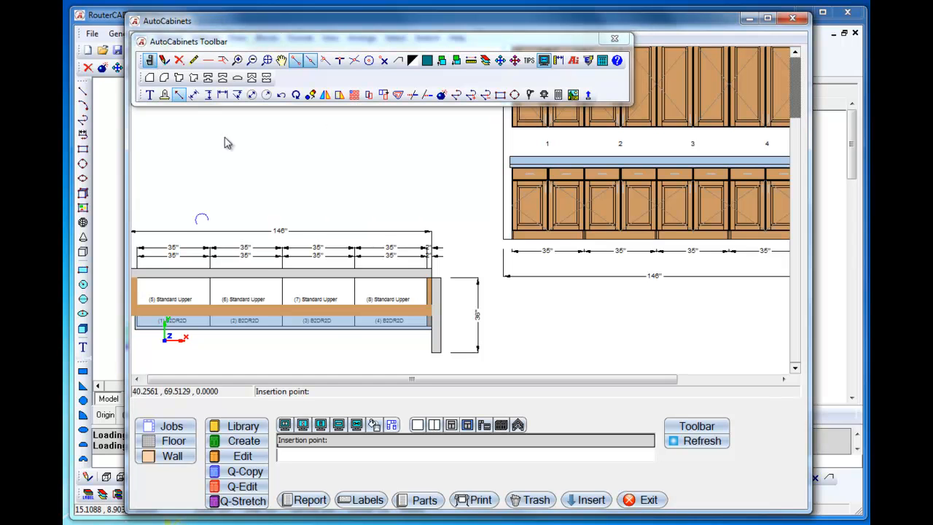
{"action": "left_click", "coordinate": [319, 306]}
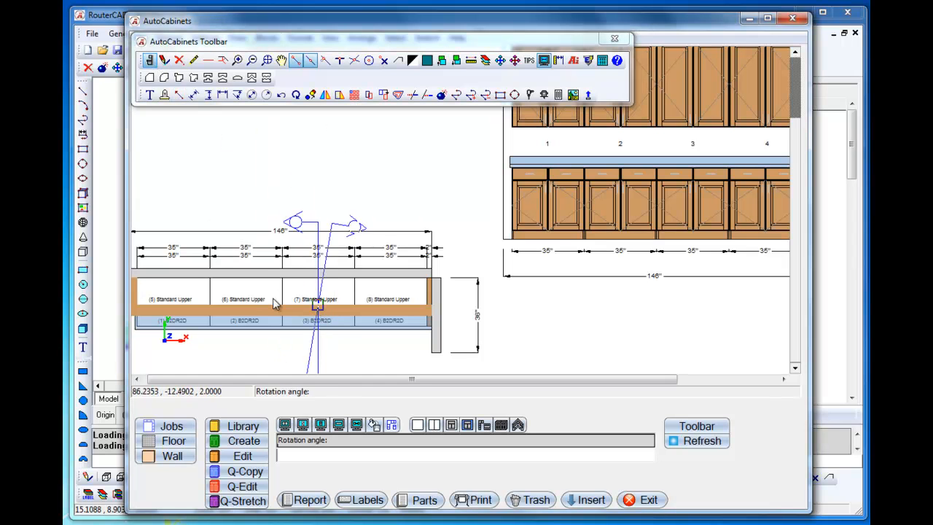
{"action": "left_click", "coordinate": [354, 306]}
{"action": "left_click", "coordinate": [475, 317]}
{"action": "scroll", "coordinate": [510, 333], "scroll_direction": "down", "scroll_amount": 5}
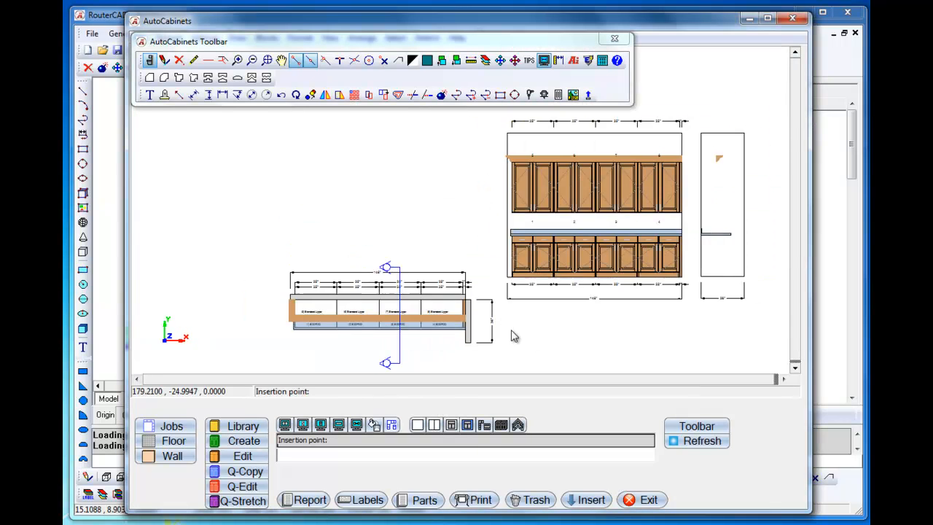
{"action": "middle_click_drag", "start_coordinate": [562, 320], "coordinate": [380, 317]}
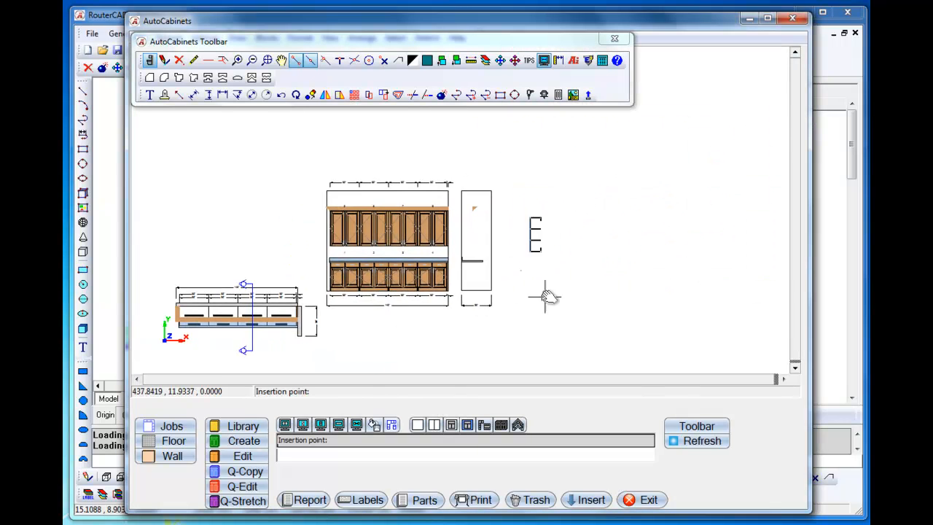
{"action": "scroll", "coordinate": [554, 289], "scroll_direction": "up", "scroll_amount": 4}
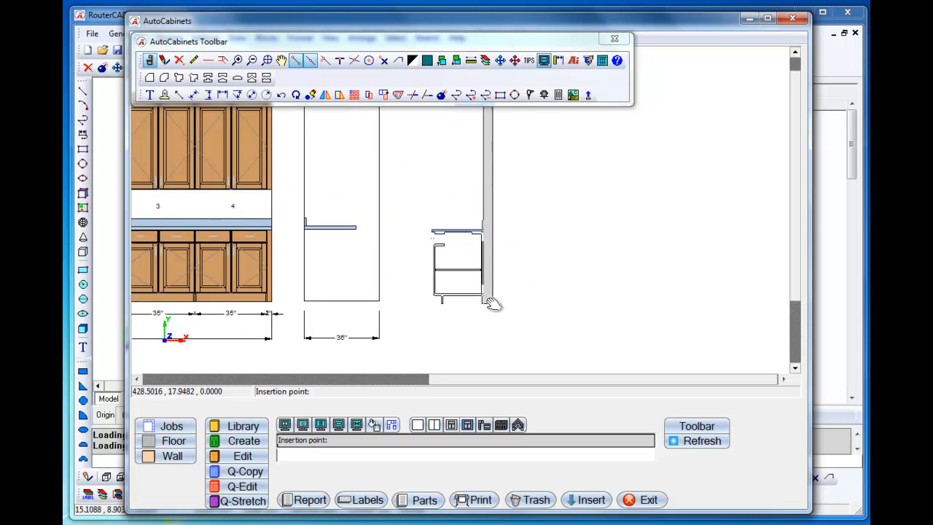
{"action": "left_click", "coordinate": [493, 298]}
- Examine the base cabinet, countertop and upper cabinet in the new section view, and compare it with the wall elevations
{"action": "scroll", "coordinate": [433, 237], "scroll_direction": "up", "scroll_amount": 8}
{"action": "scroll", "coordinate": [433, 236], "scroll_direction": "down", "scroll_amount": 6}
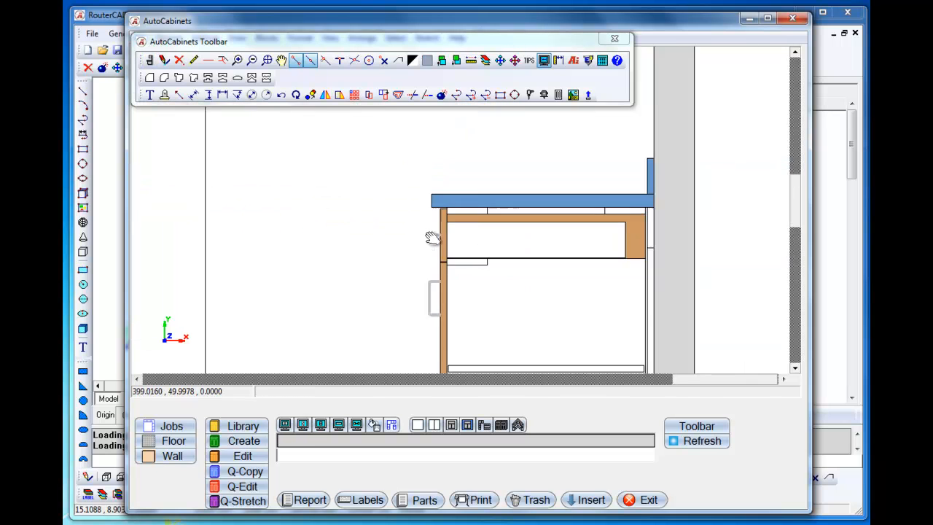
{"action": "left_click", "coordinate": [614, 38]}
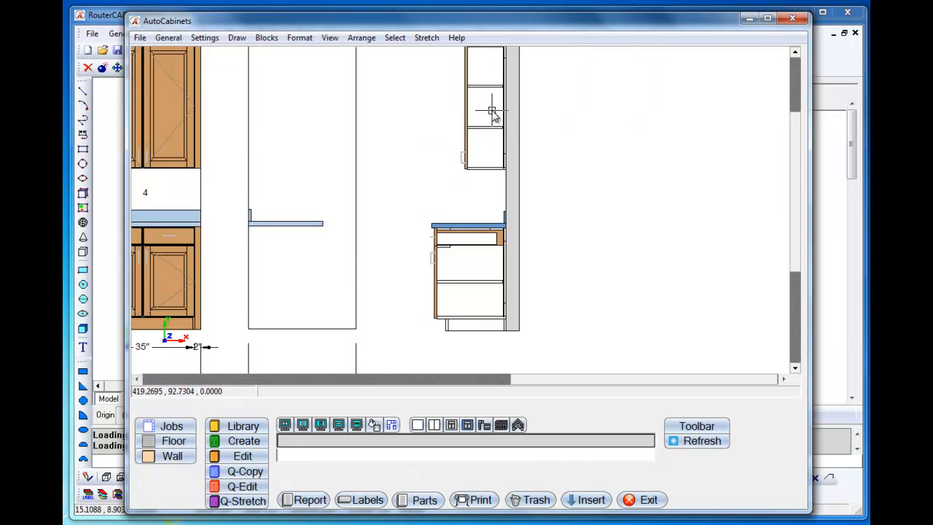
{"action": "mouse_move", "coordinate": [477, 102]}
{"action": "middle_mouse_down"}
{"action": "mouse_move", "coordinate": [496, 141]}
{"action": "mouse_move", "coordinate": [558, 166]}
{"action": "mouse_move", "coordinate": [633, 166]}
{"action": "middle_mouse_up"}
{"action": "scroll", "coordinate": [633, 166], "scroll_direction": "down", "scroll_amount": 3}
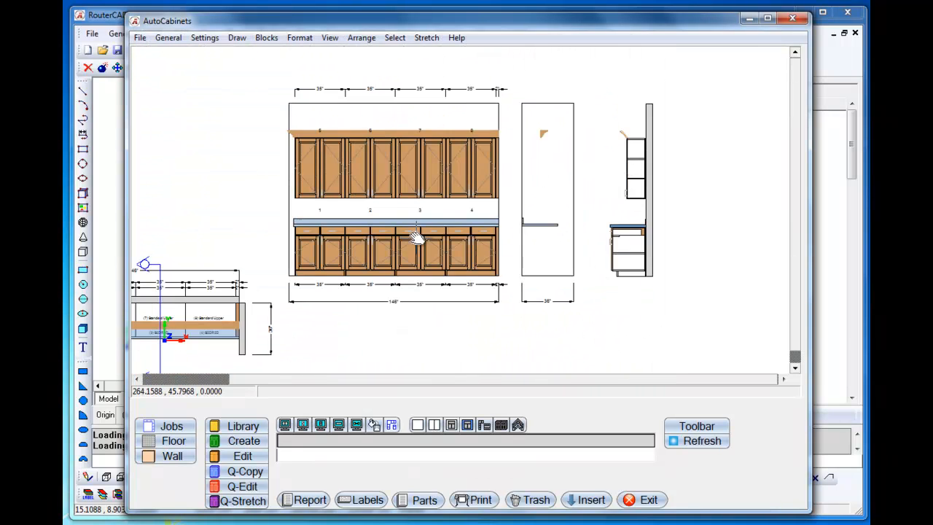
{"action": "mouse_move", "coordinate": [375, 226]}
{"action": "middle_mouse_down"}
{"action": "mouse_move", "coordinate": [503, 203]}
{"action": "mouse_move", "coordinate": [495, 195]}
{"action": "mouse_move", "coordinate": [436, 237]}
{"action": "mouse_move", "coordinate": [446, 226]}
{"action": "middle_mouse_up"}
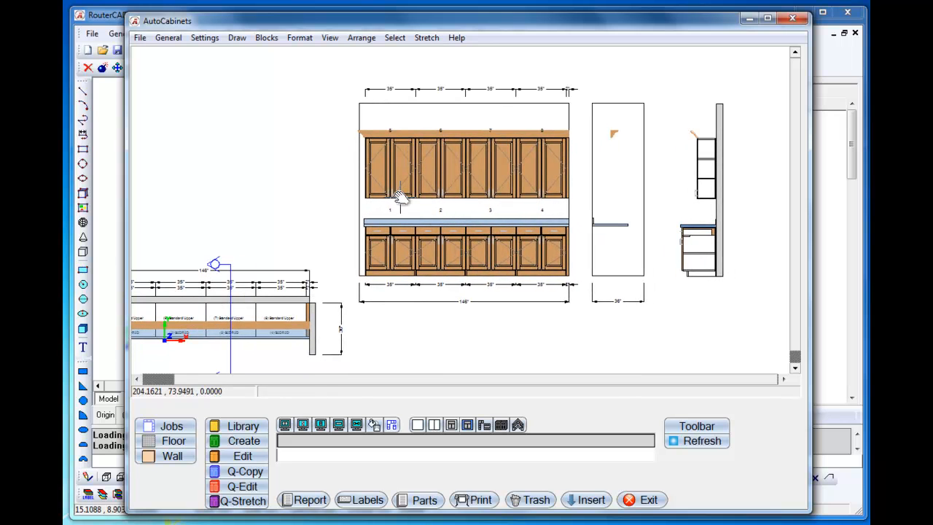
- Open the cabinet list for all cabinets in the job and generate the Standard Assembly cabinet layout drawing
{"action": "left_click", "coordinate": [395, 38]}
{"action": "left_click", "coordinate": [418, 54]}
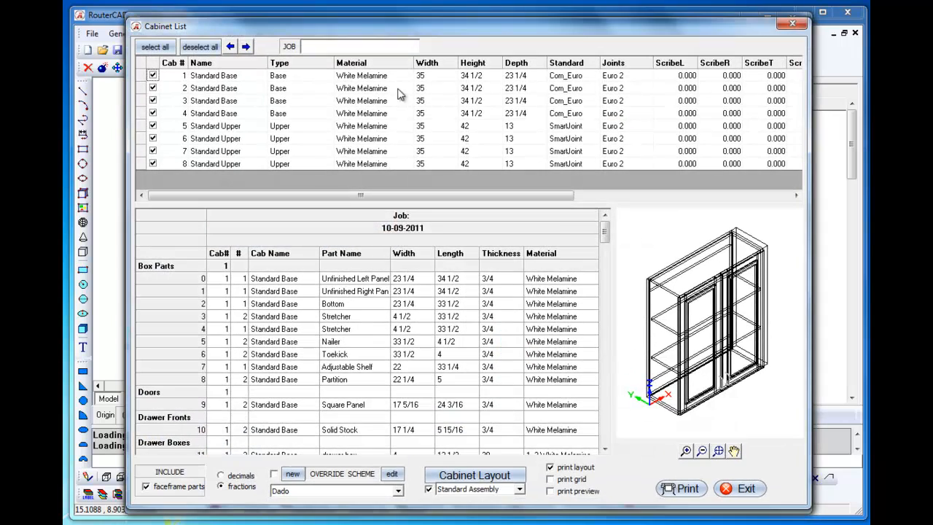
{"action": "left_click", "coordinate": [487, 475]}
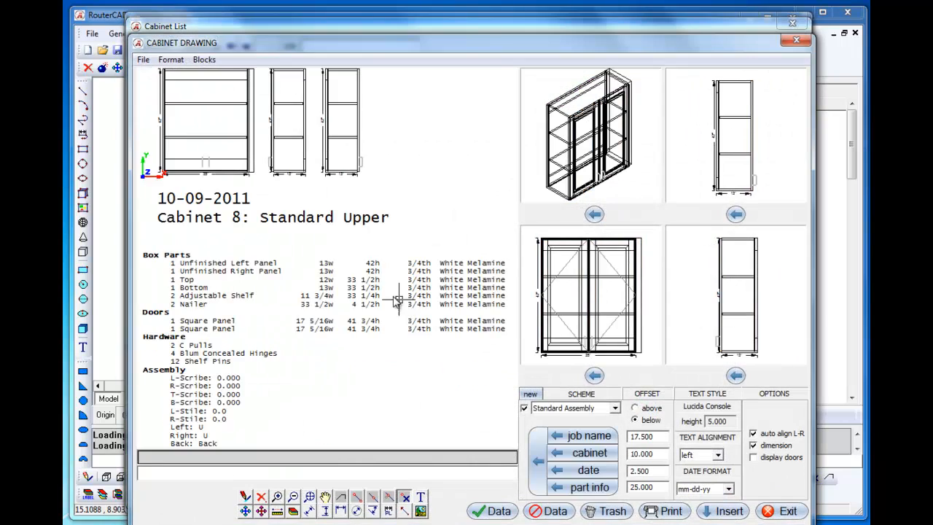
- Examine the dimensioned views and parts list in the drawing of cabinet 8, then return to the cabinet list
{"action": "middle_click_drag", "start_coordinate": [226, 147], "coordinate": [248, 164]}
{"action": "scroll", "coordinate": [246, 157], "scroll_direction": "up", "scroll_amount": 3}
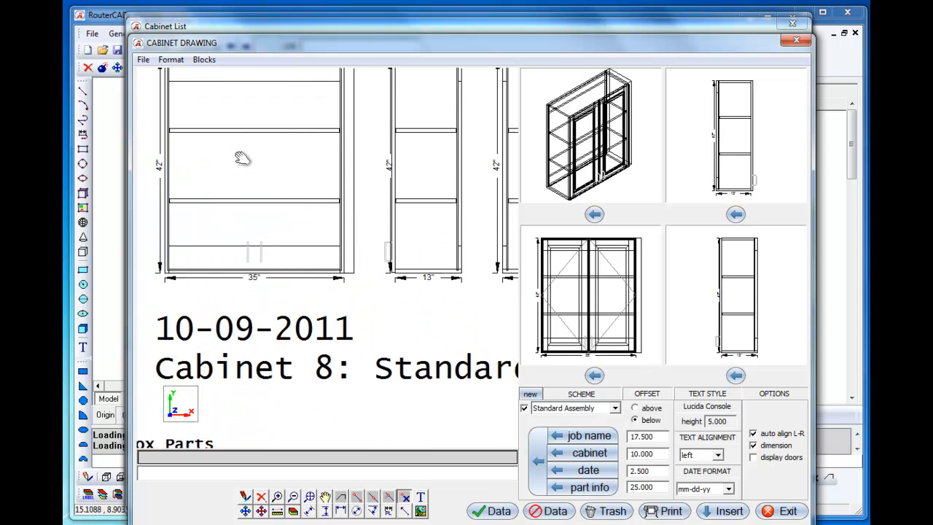
{"action": "scroll", "coordinate": [242, 159], "scroll_direction": "down", "scroll_amount": 3}
{"action": "scroll", "coordinate": [235, 300], "scroll_direction": "up", "scroll_amount": 4}
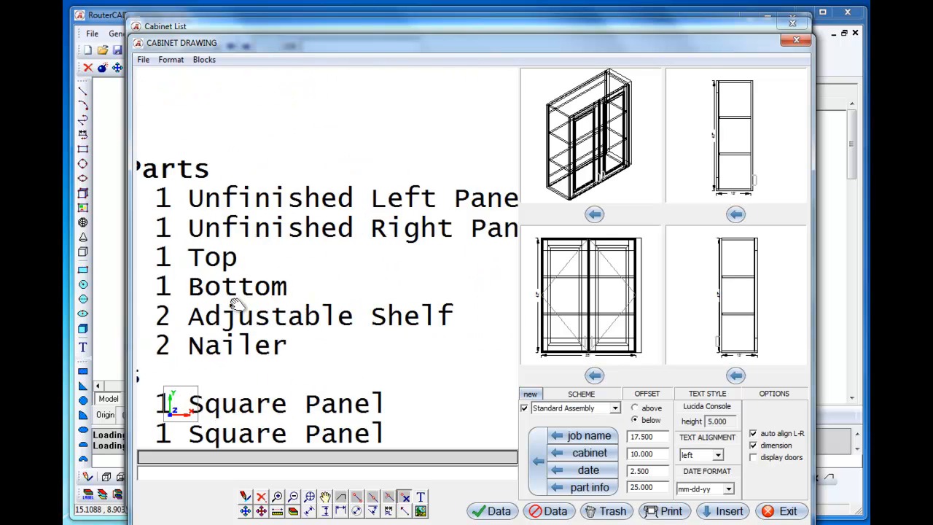
{"action": "scroll", "coordinate": [237, 301], "scroll_direction": "down", "scroll_amount": 3}
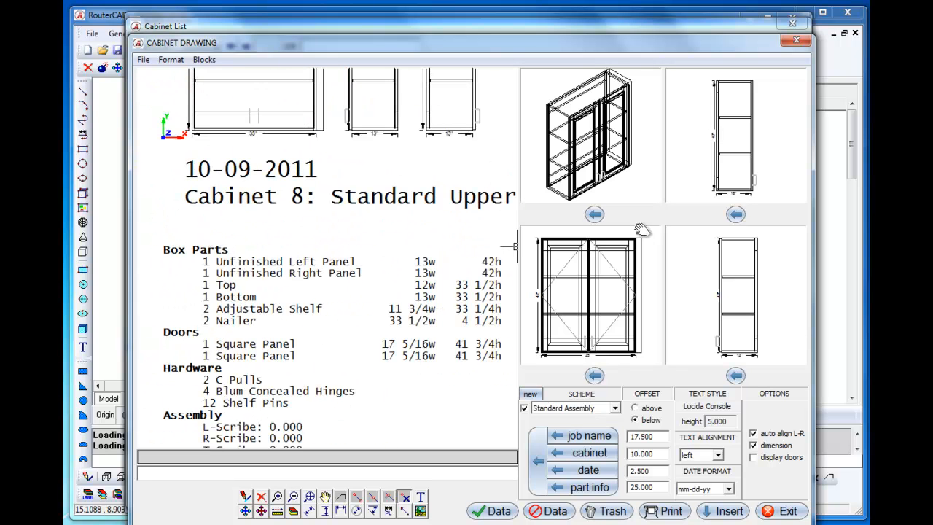
{"action": "middle_click_drag", "start_coordinate": [642, 229], "coordinate": [639, 226]}
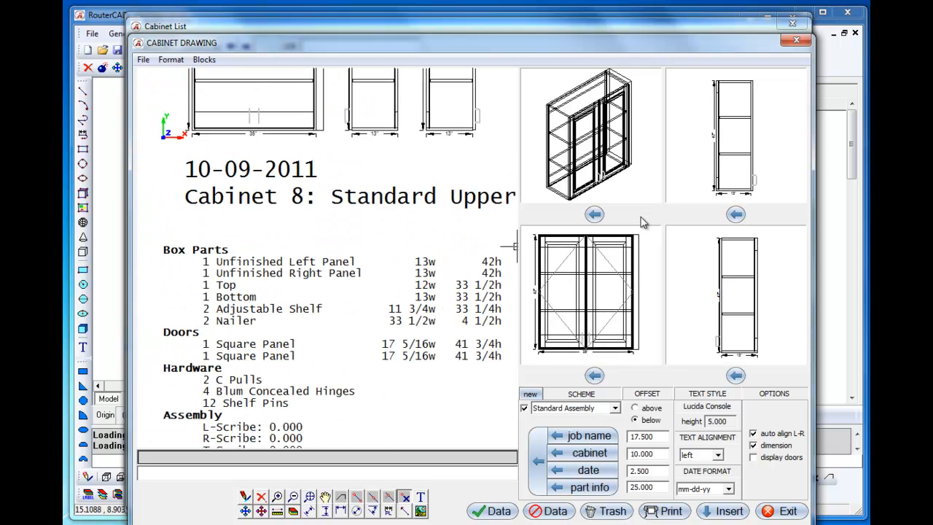
{"action": "left_click", "coordinate": [796, 40]}
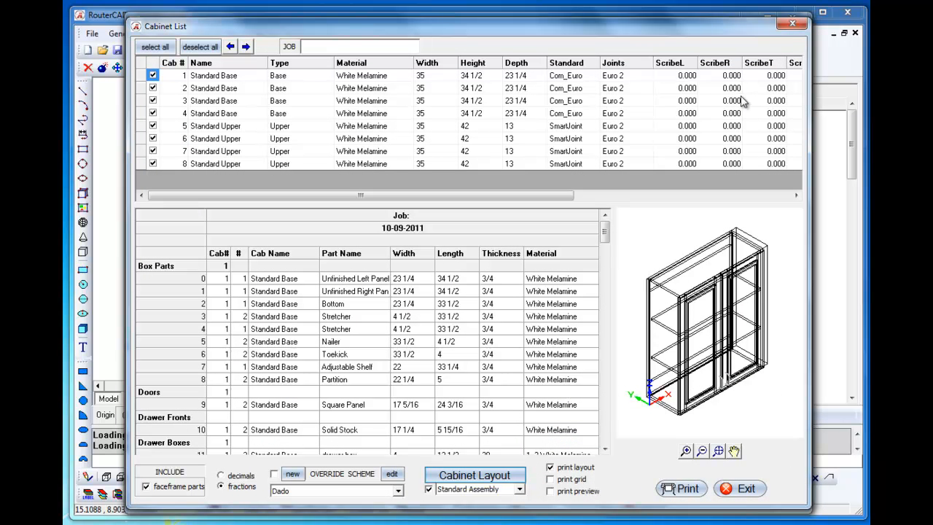